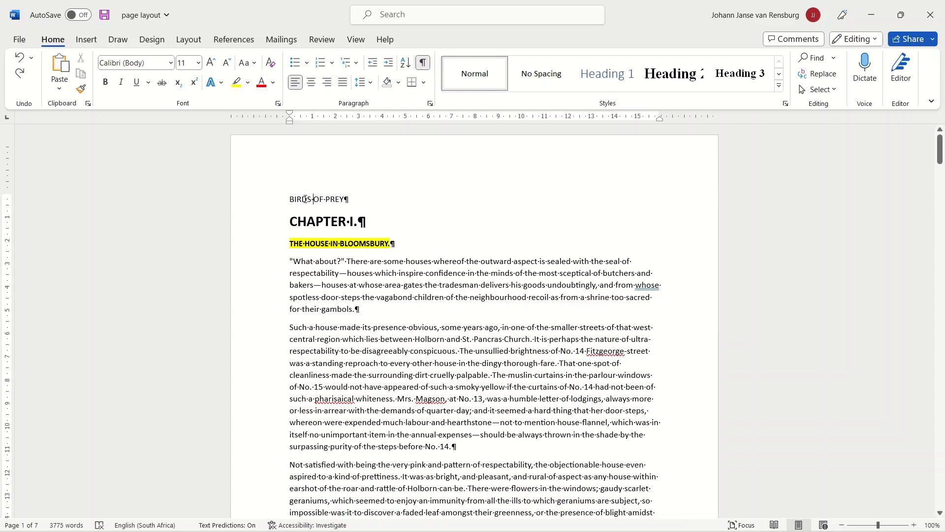
Apply the Title style to the opening line "BIRDS OF PREY".
scroll(321, 232, down, 10)
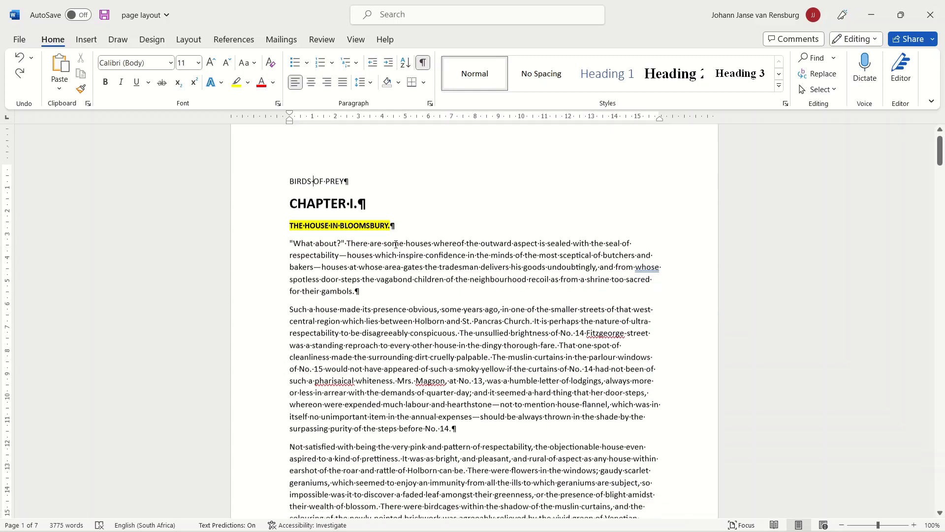
scroll(374, 330, up, 7)
scroll(374, 330, up, 4)
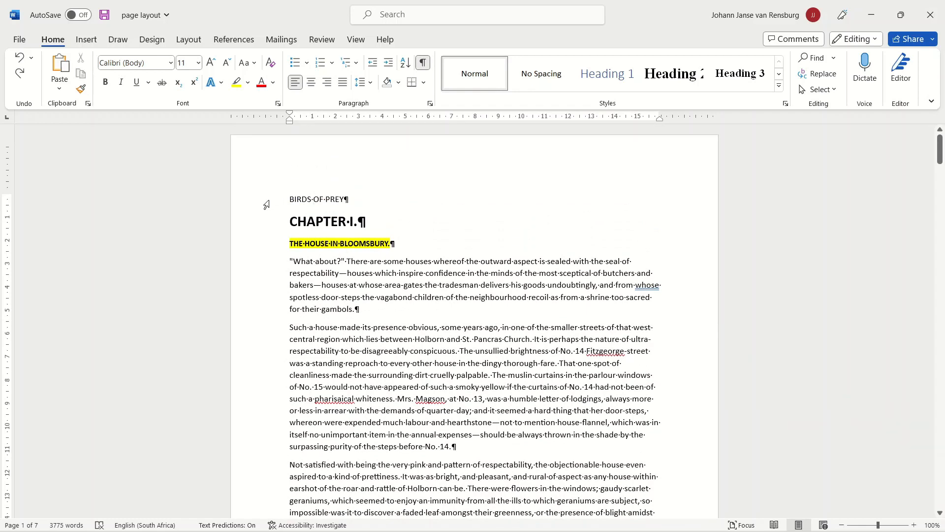
click(265, 205)
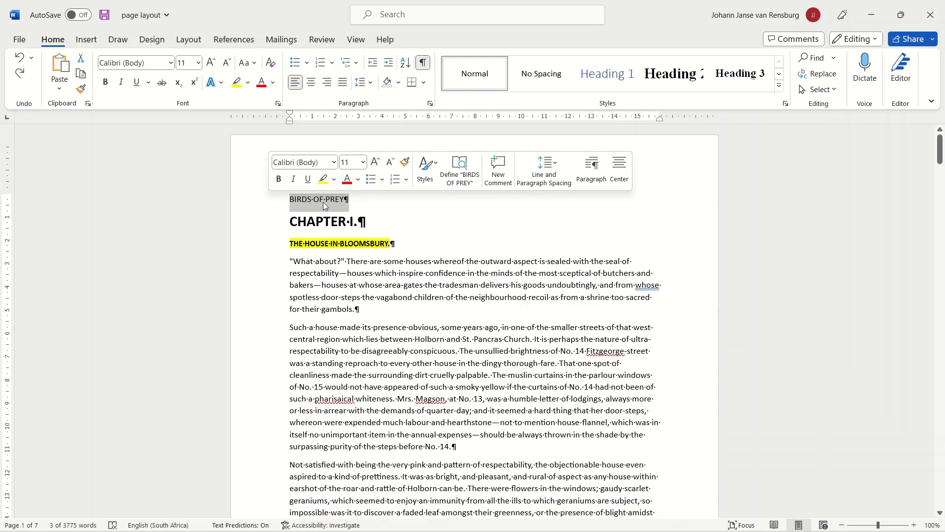
click(779, 74)
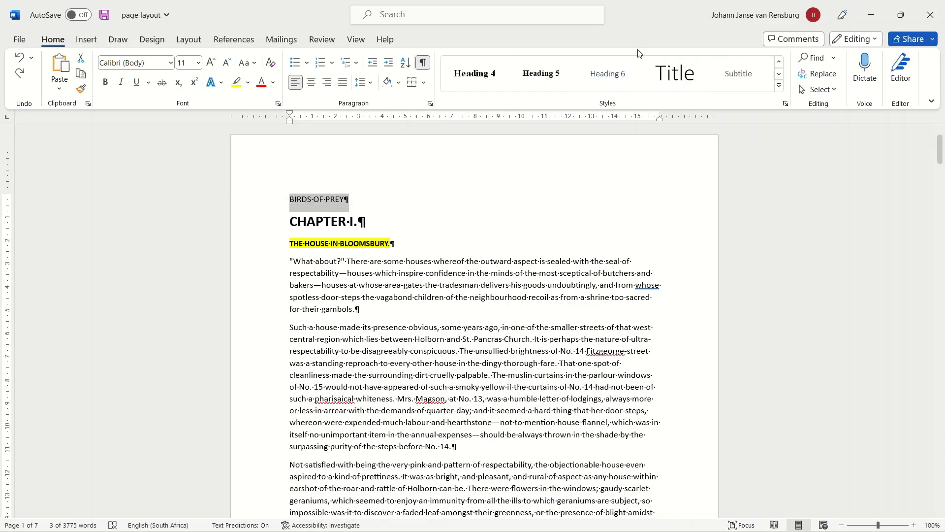
click(674, 75)
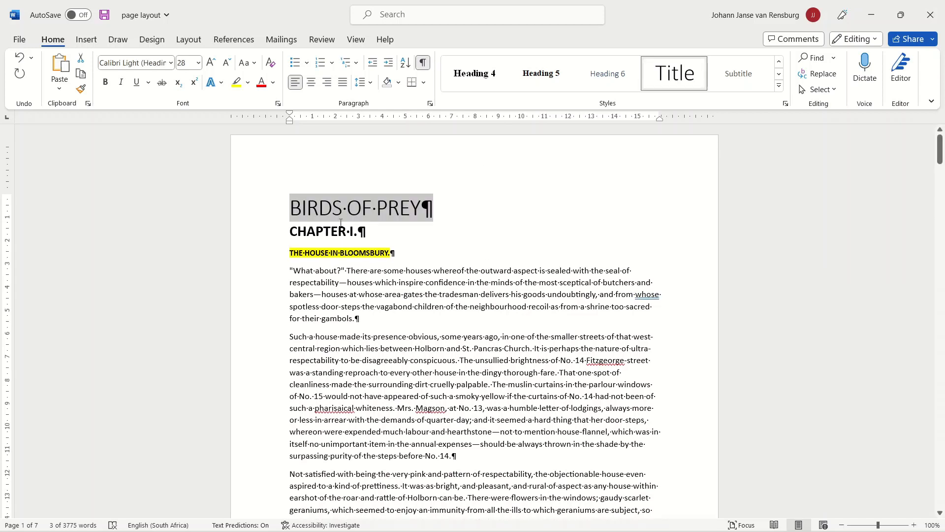
Apply the Heading 1 style to the "CHAPTER I.", "CHAPTER II." and "CHAPTER III." lines together.
click(276, 235)
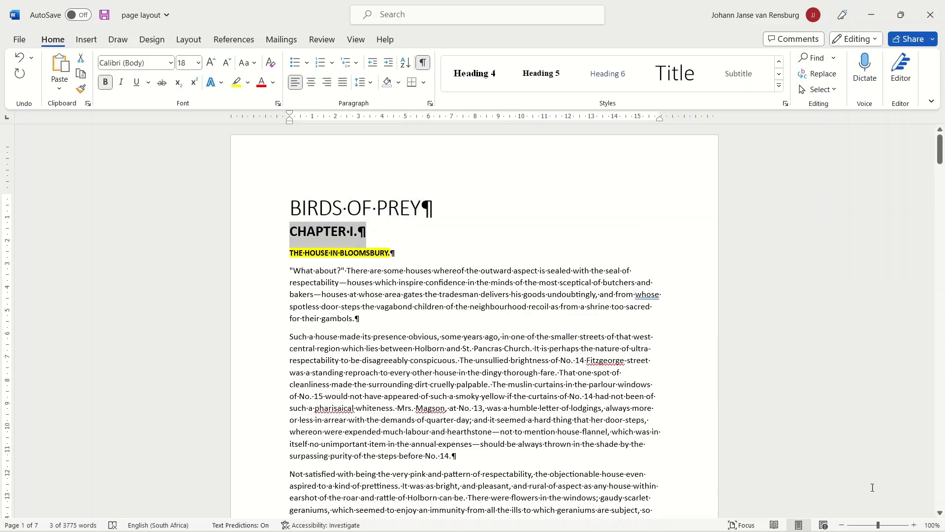
click(842, 525)
click(842, 525)
click(842, 525)
click(842, 524)
click(842, 524)
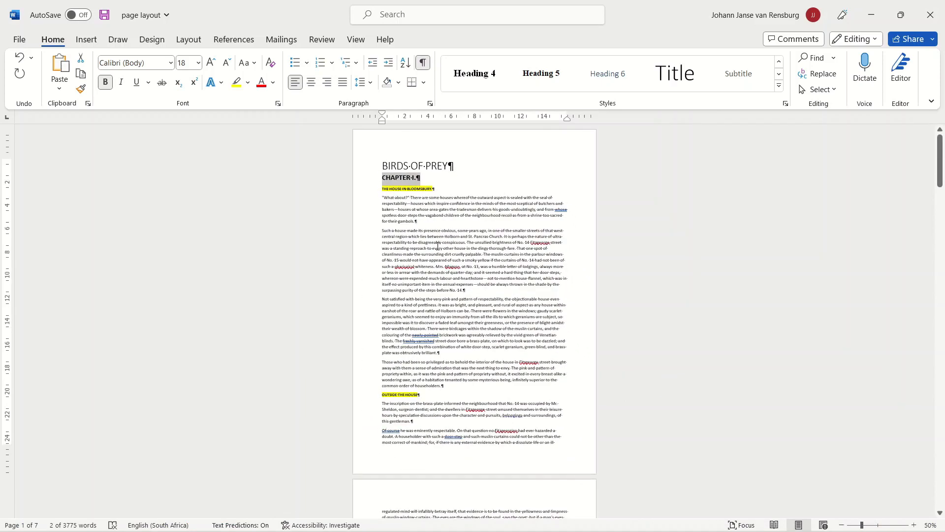
scroll(435, 244, down, 15)
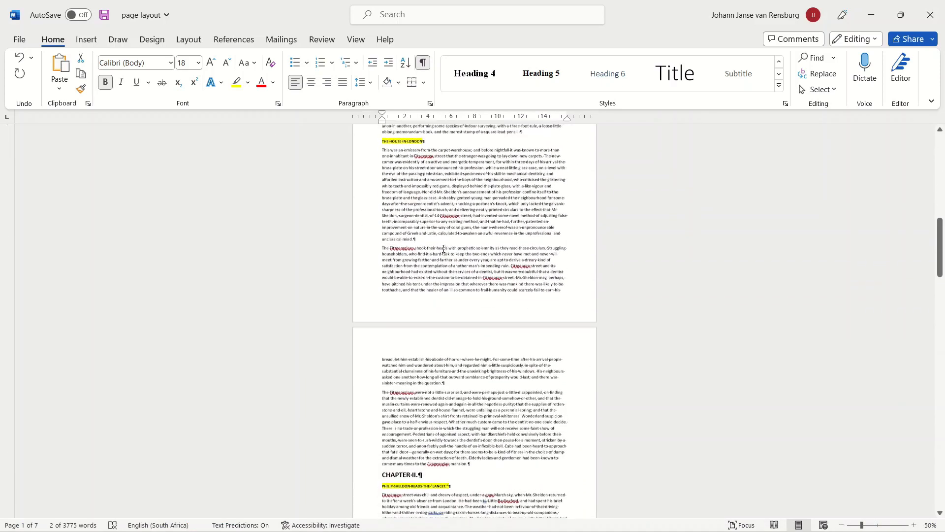
scroll(424, 263, down, 1)
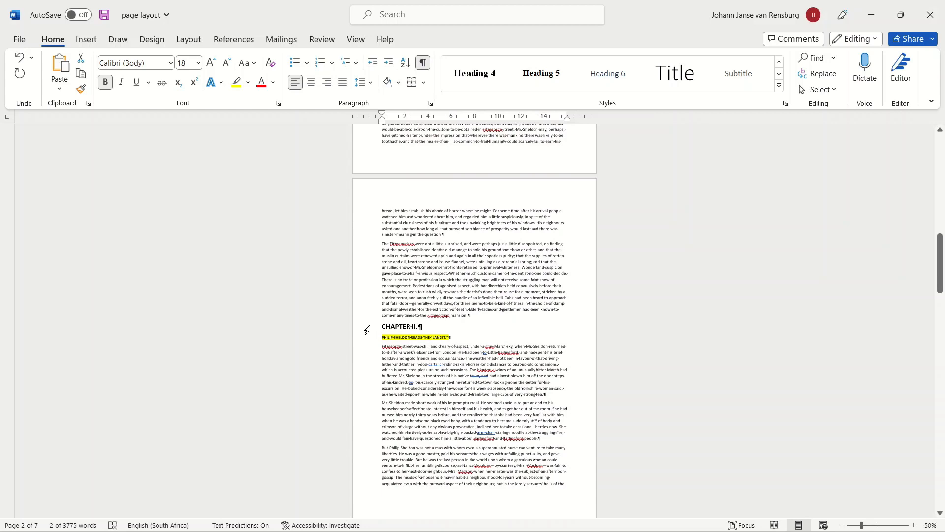
click(368, 330)
scroll(447, 338, down, 10)
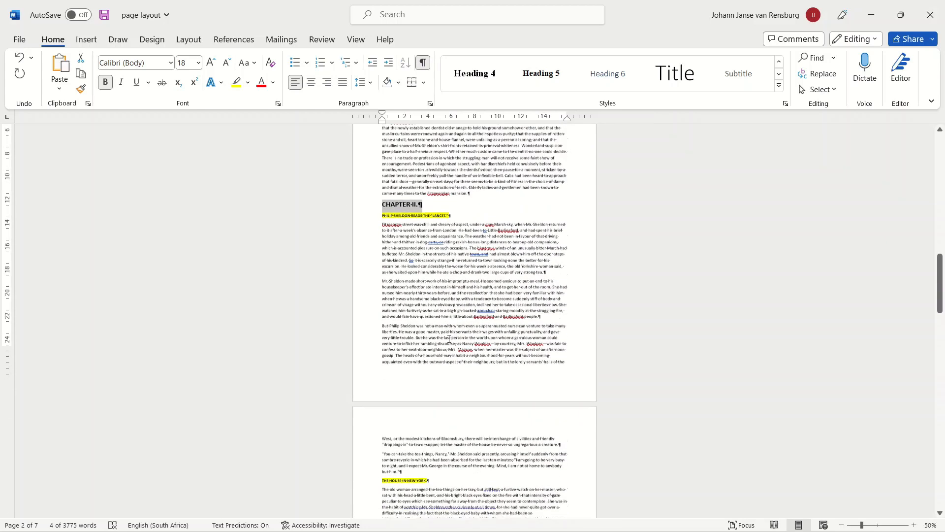
scroll(448, 339, down, 10)
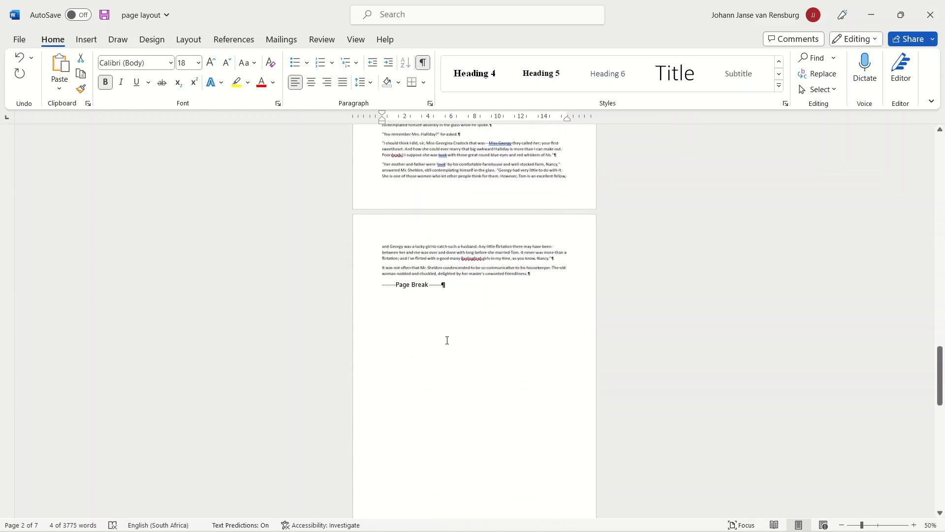
scroll(447, 340, down, 5)
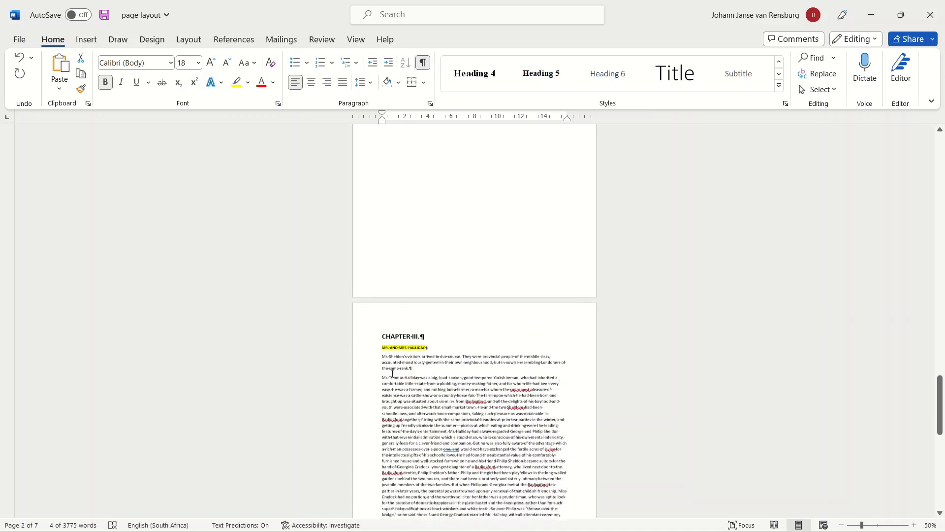
click(367, 336)
scroll(482, 272, up, 6)
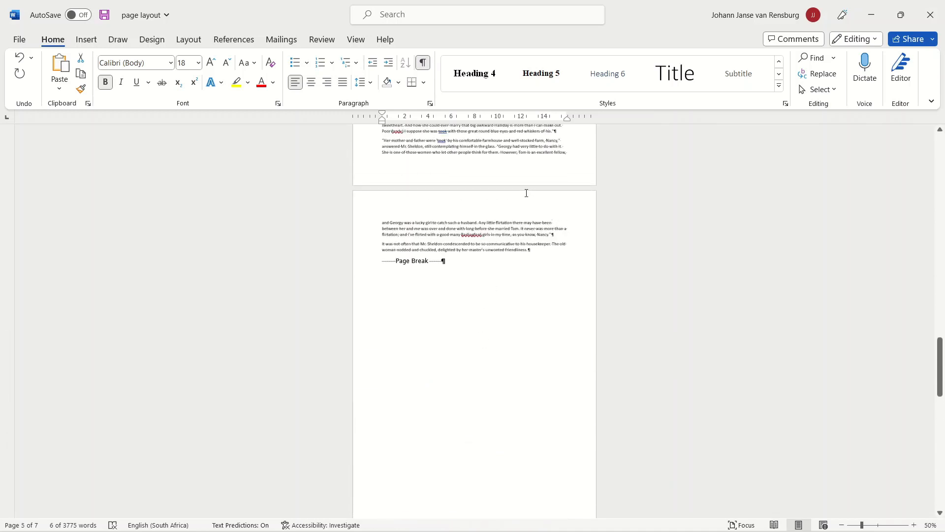
scroll(526, 193, up, 4)
click(780, 62)
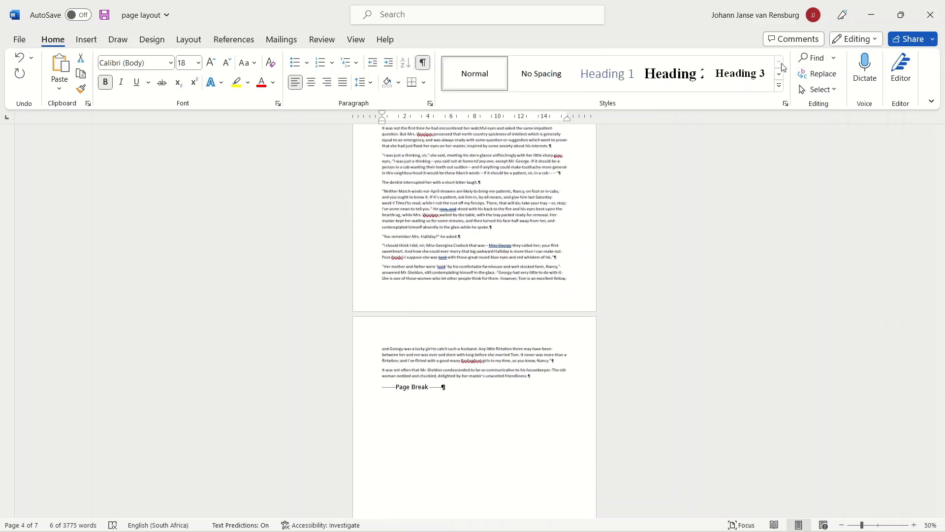
click(607, 73)
Apply the Heading 2 style to all the yellow-highlighted section headings, from "THE HOUSE IN BLOOMSBURY" through "THE HOUSE IN PRETORIA".
scroll(521, 232, up, 6)
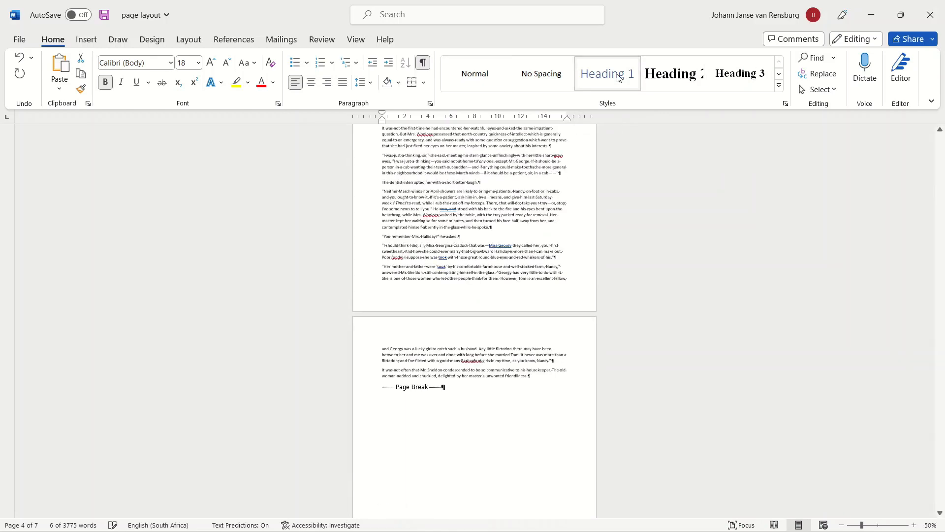
scroll(520, 236, up, 7)
scroll(524, 247, up, 10)
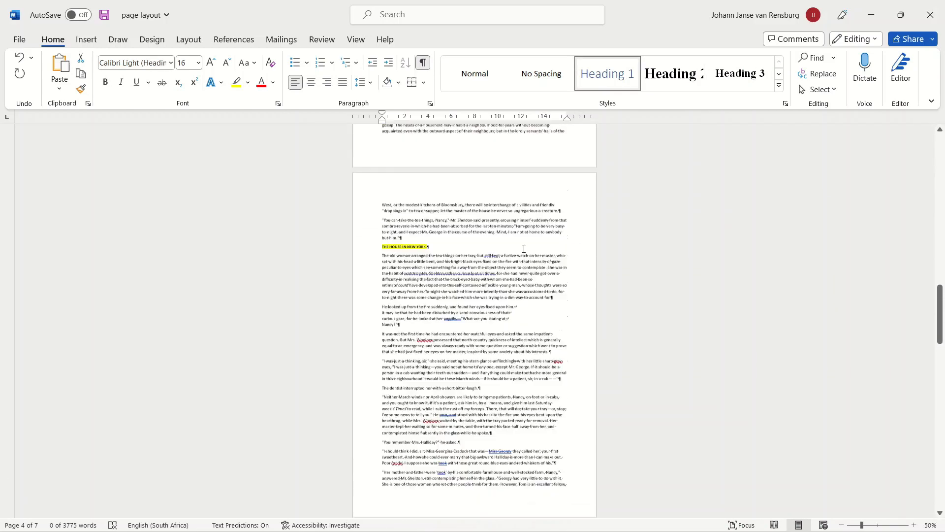
scroll(510, 259, up, 10)
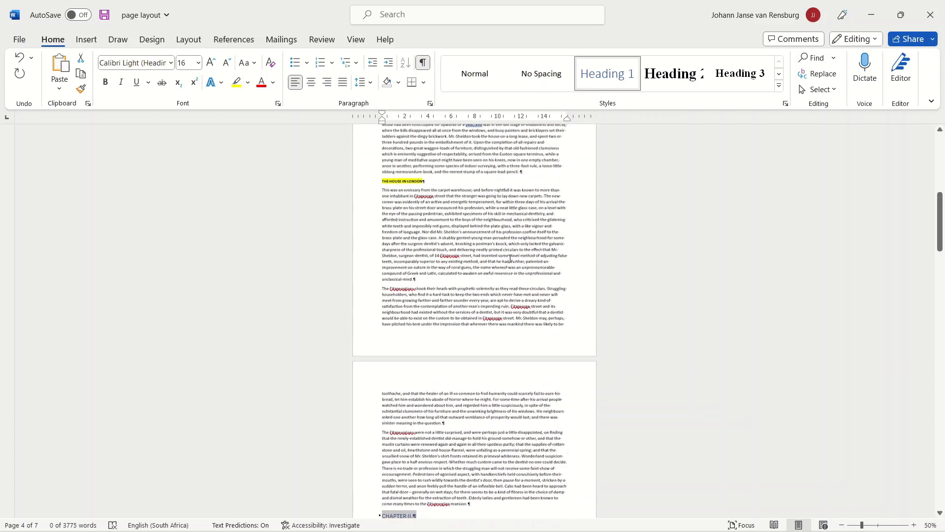
scroll(470, 234, up, 3)
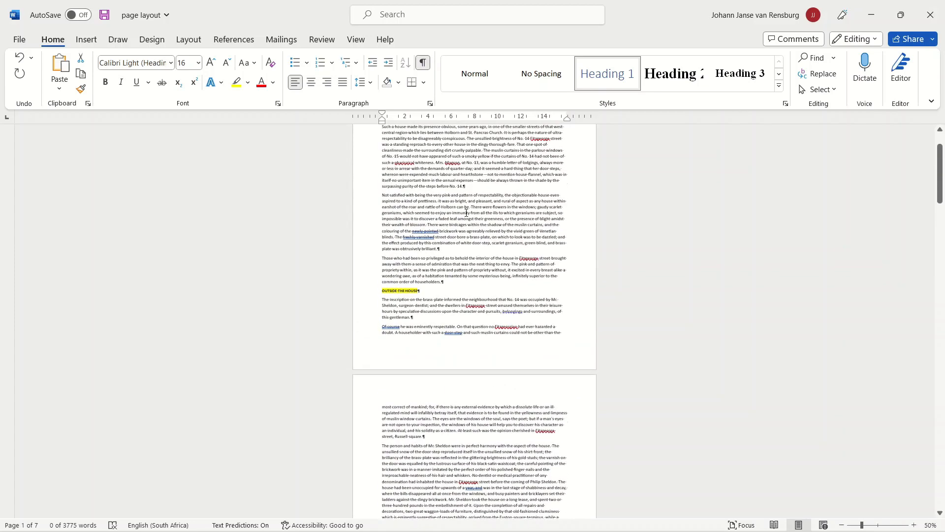
click(365, 191)
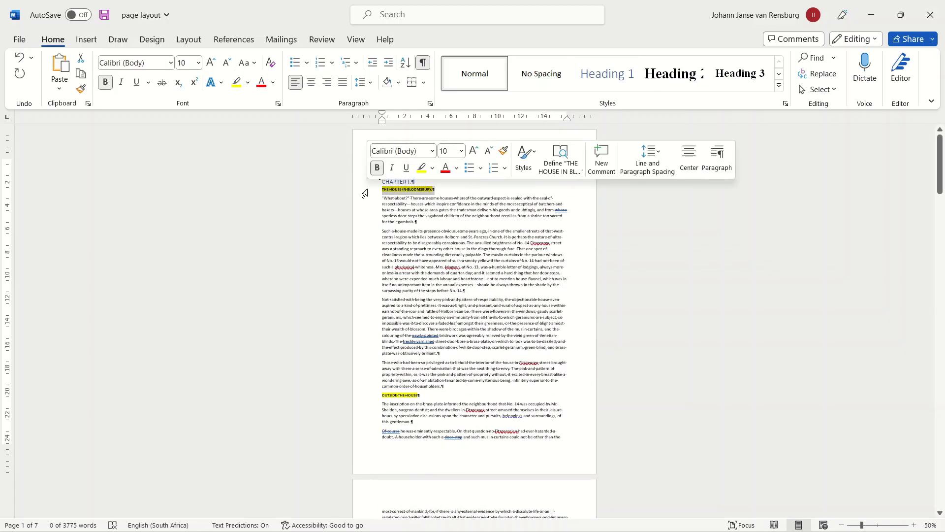
ctrl+click(359, 398)
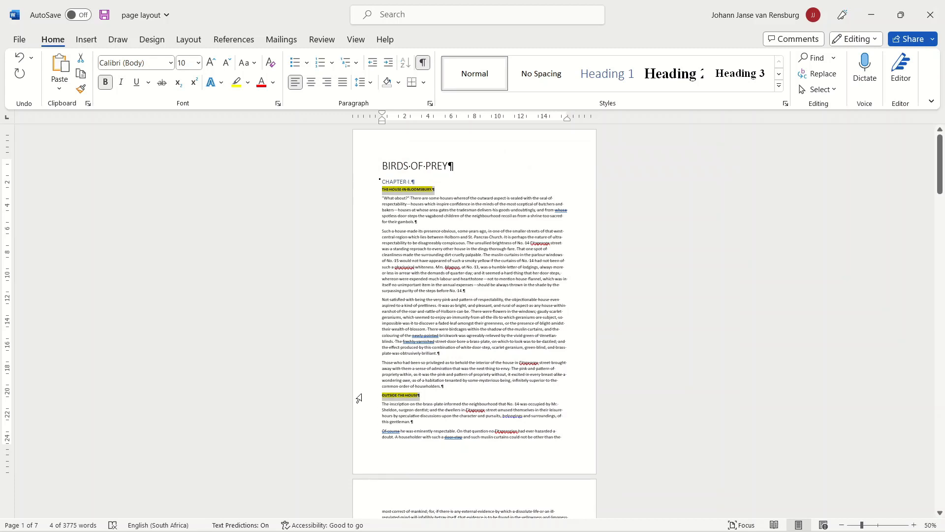
scroll(487, 337, down, 9)
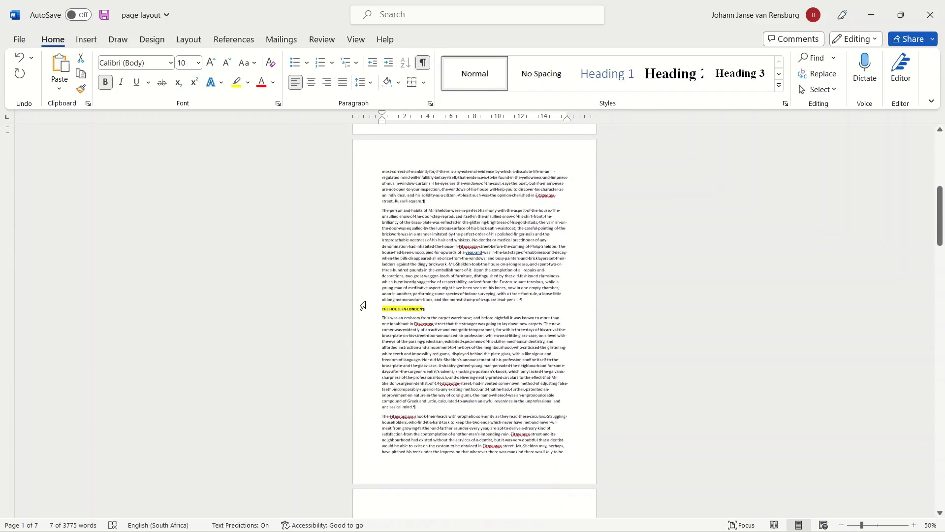
ctrl+click(370, 313)
scroll(408, 312, down, 8)
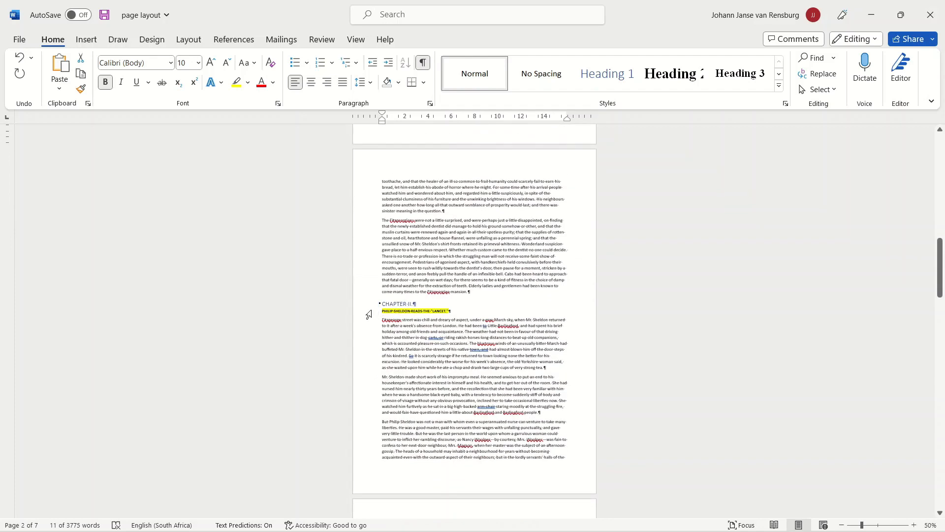
scroll(443, 315, down, 5)
ctrl+click(434, 353)
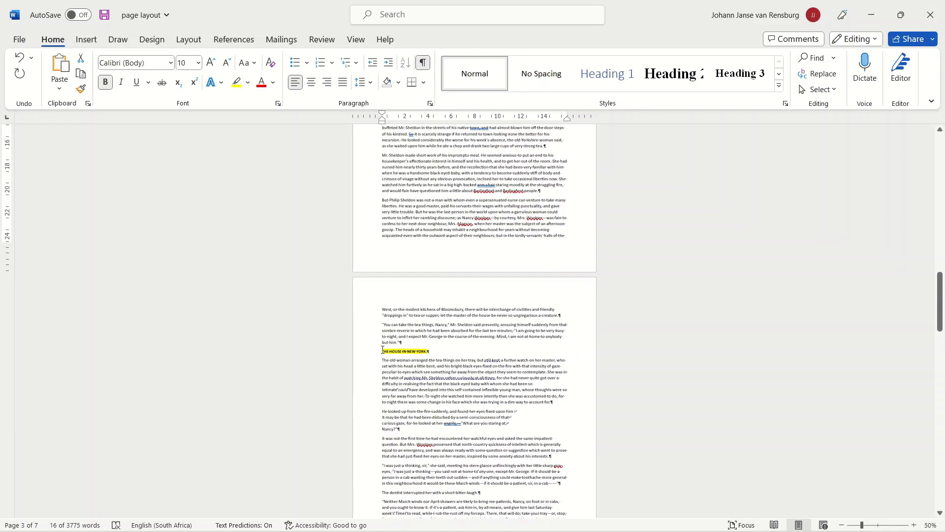
scroll(497, 321, down, 8)
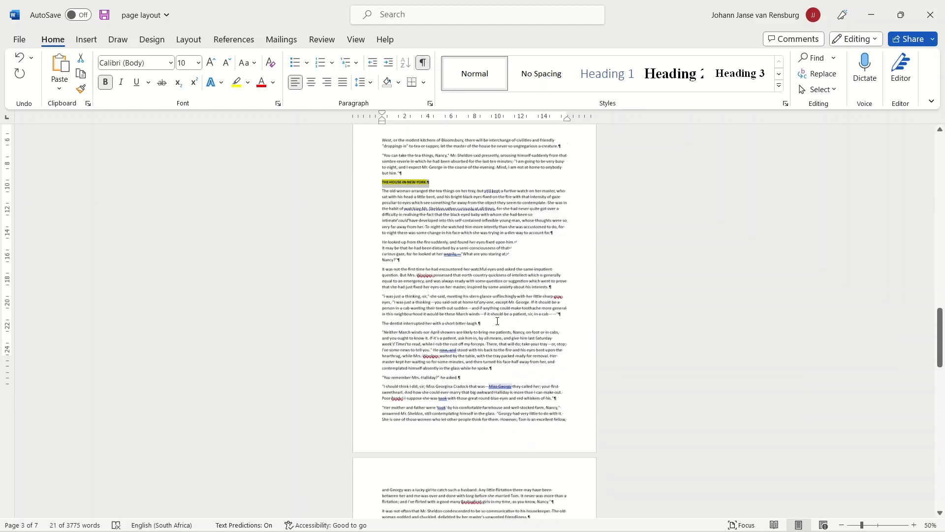
scroll(497, 321, down, 7)
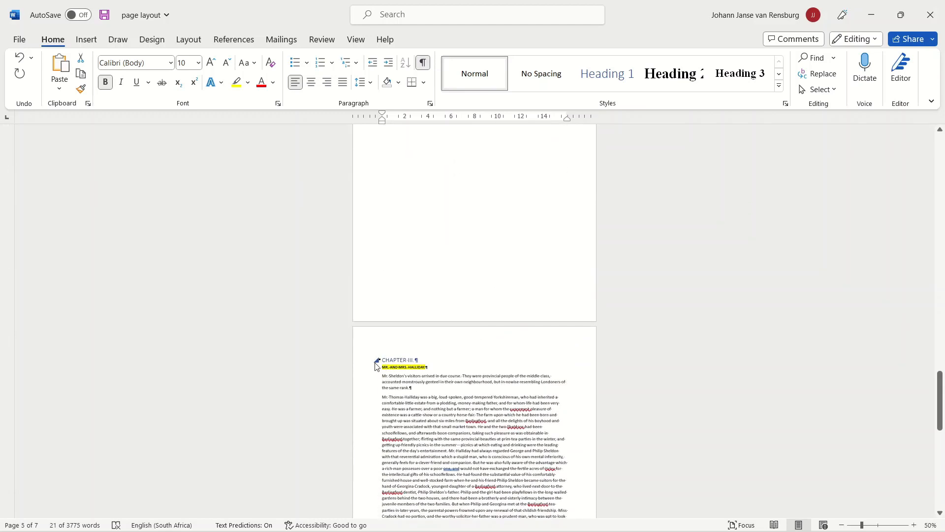
ctrl+click(370, 369)
scroll(445, 345, down, 3)
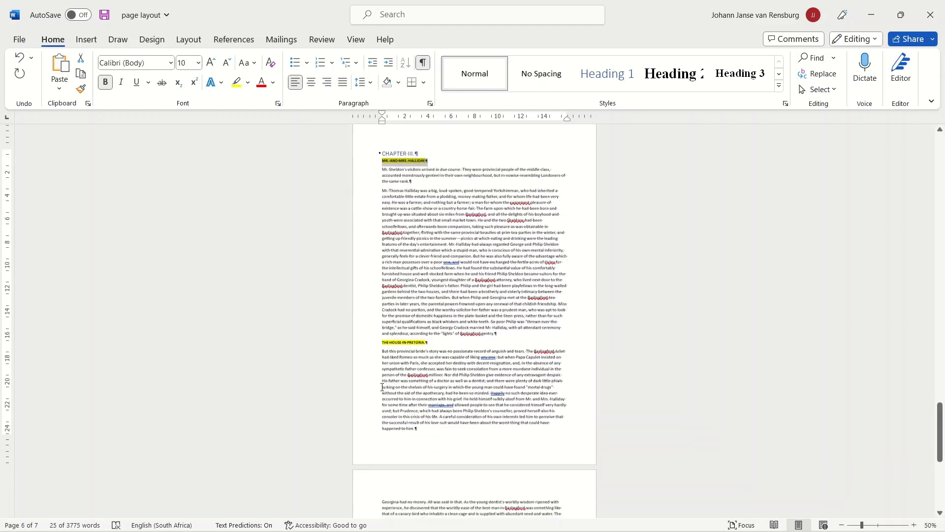
ctrl+click(367, 345)
scroll(561, 270, down, 7)
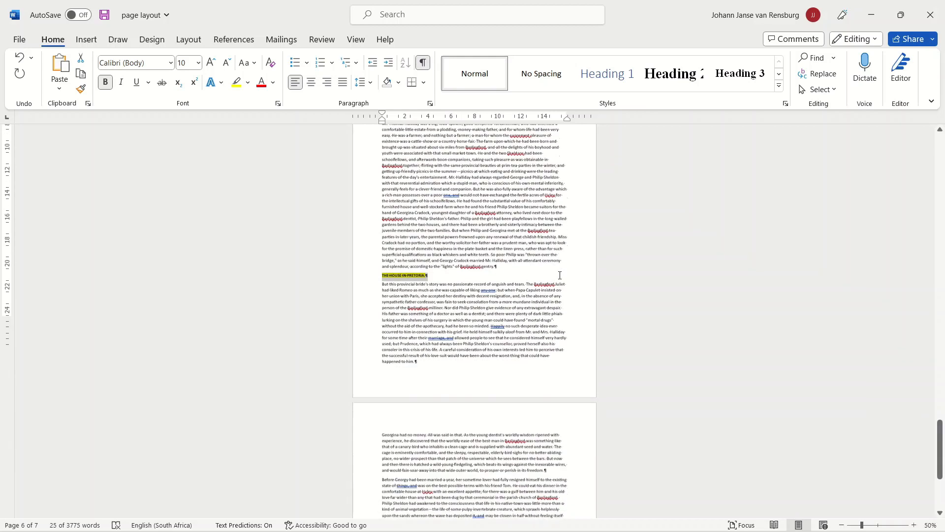
click(685, 79)
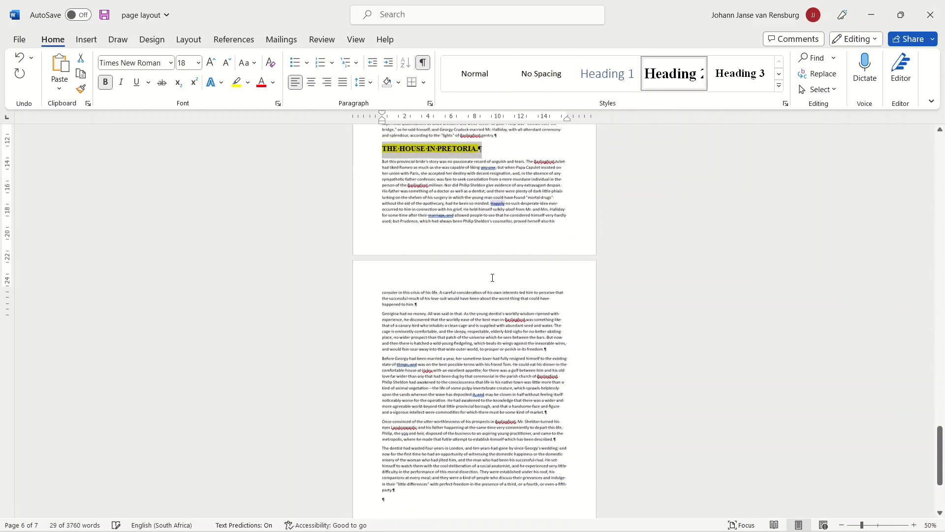
Review the section headings carrying the Heading 2 style from the last chapter back to the document title.
scroll(492, 275, up, 10)
scroll(491, 279, up, 10)
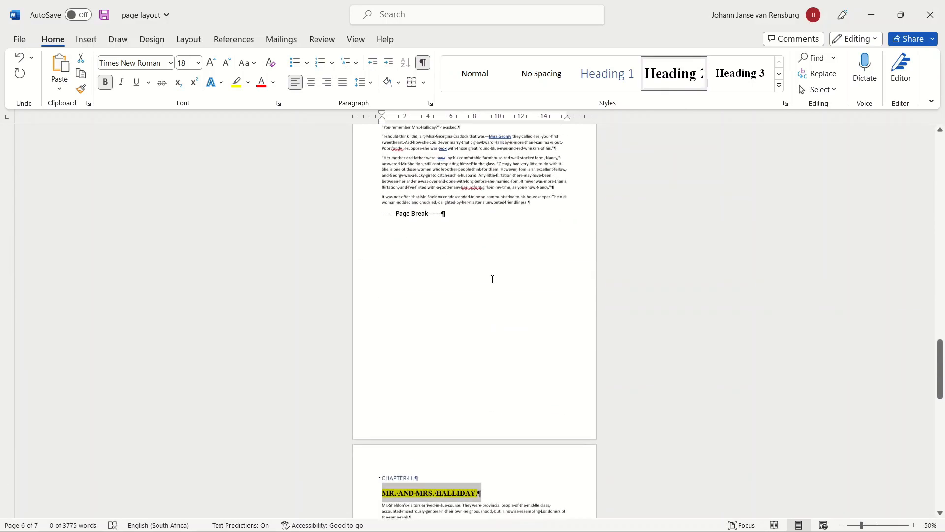
scroll(492, 279, up, 10)
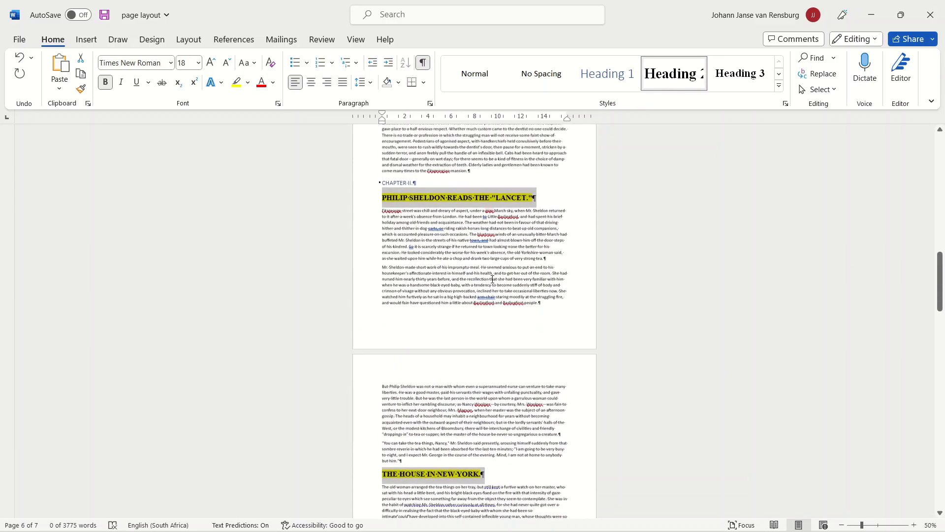
scroll(492, 279, up, 15)
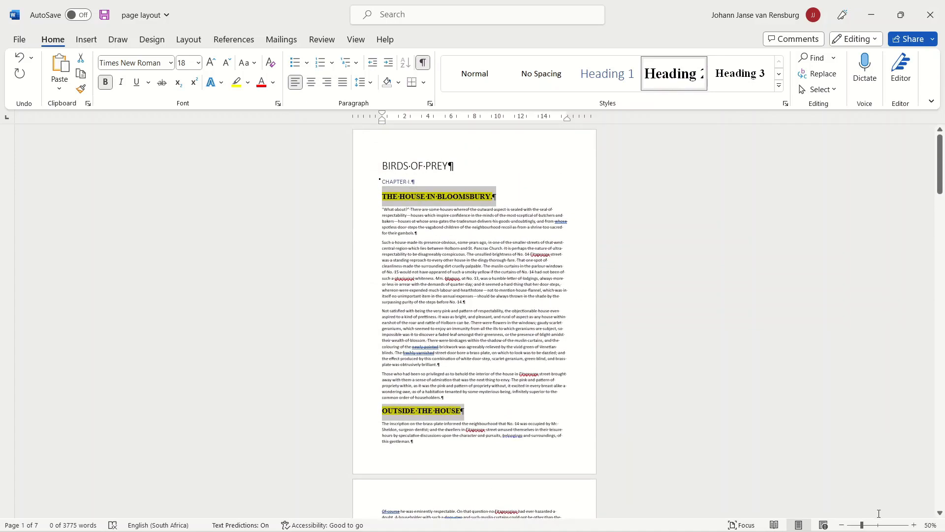
click(914, 525)
click(914, 525)
click(914, 525)
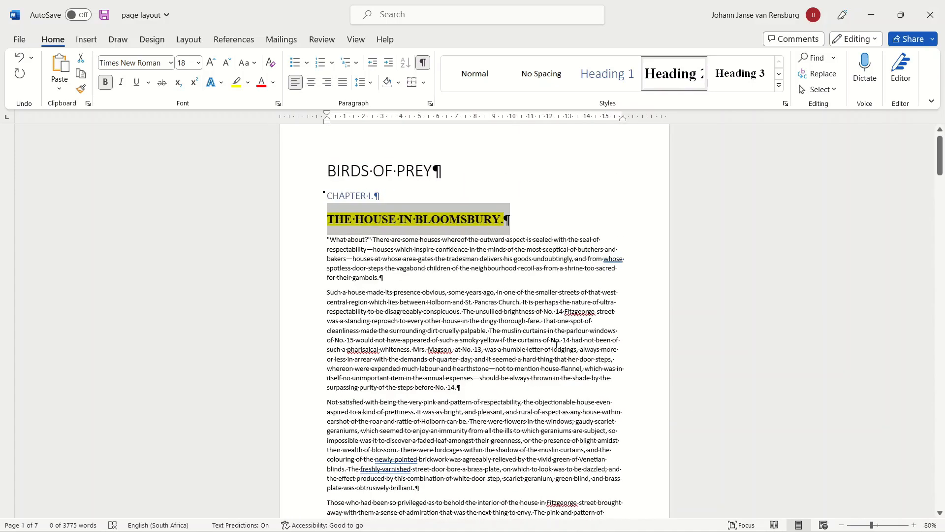
click(434, 251)
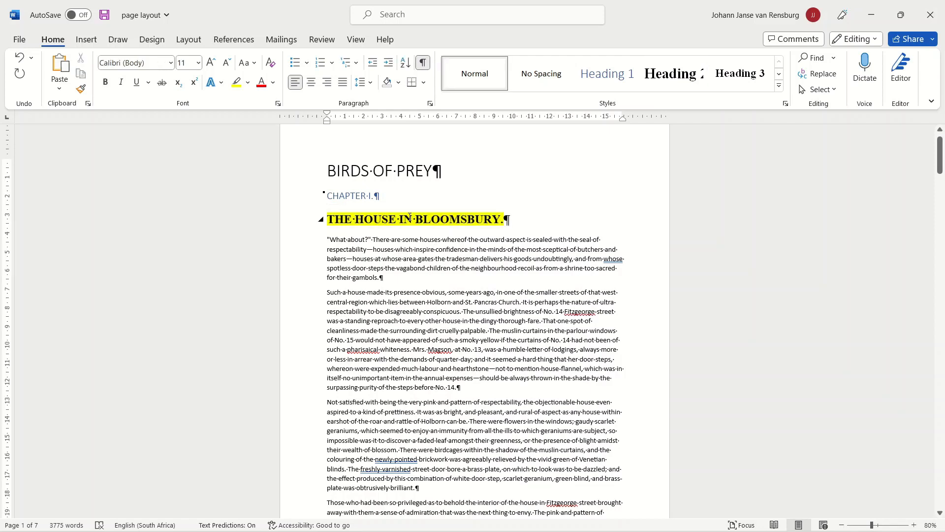
Modify the Heading 2 style to 14 pt with underline and check the section headings on the first pages.
right_click(670, 79)
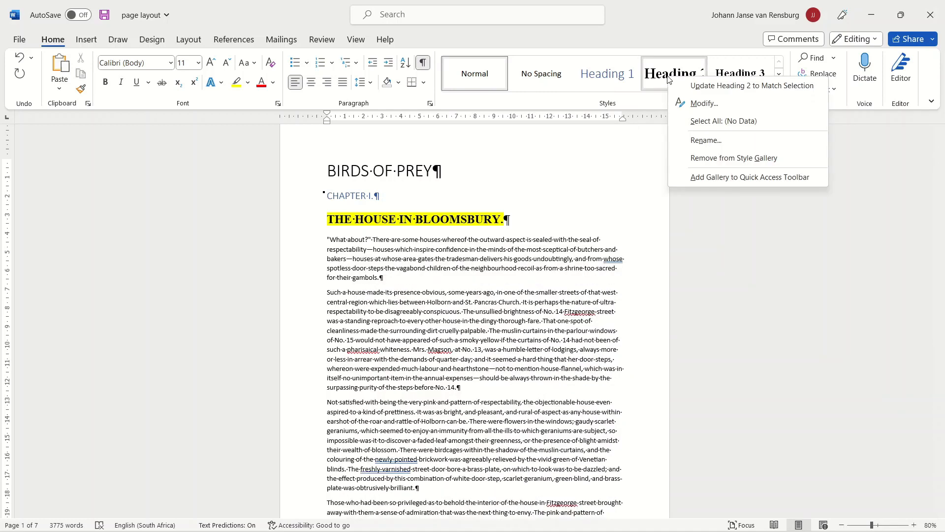
click(712, 104)
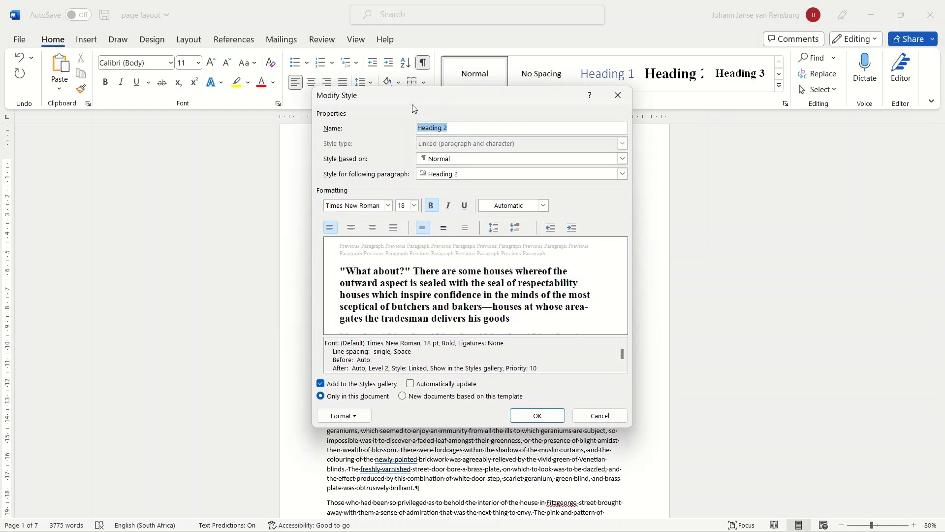
drag(412, 104, 383, 138)
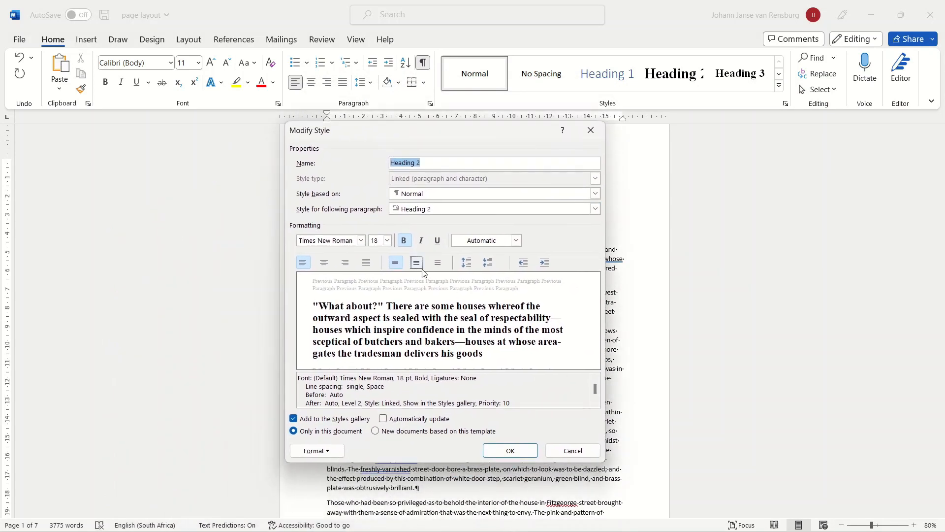
click(387, 240)
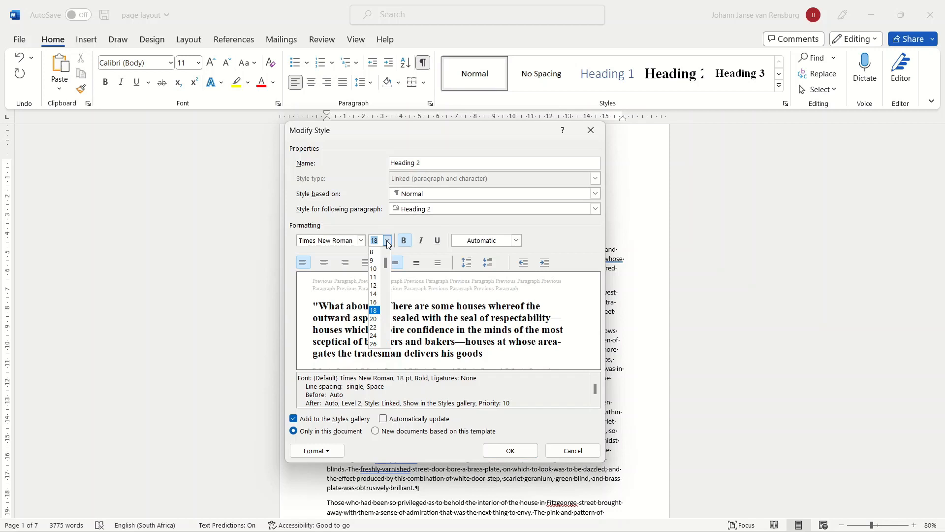
click(375, 294)
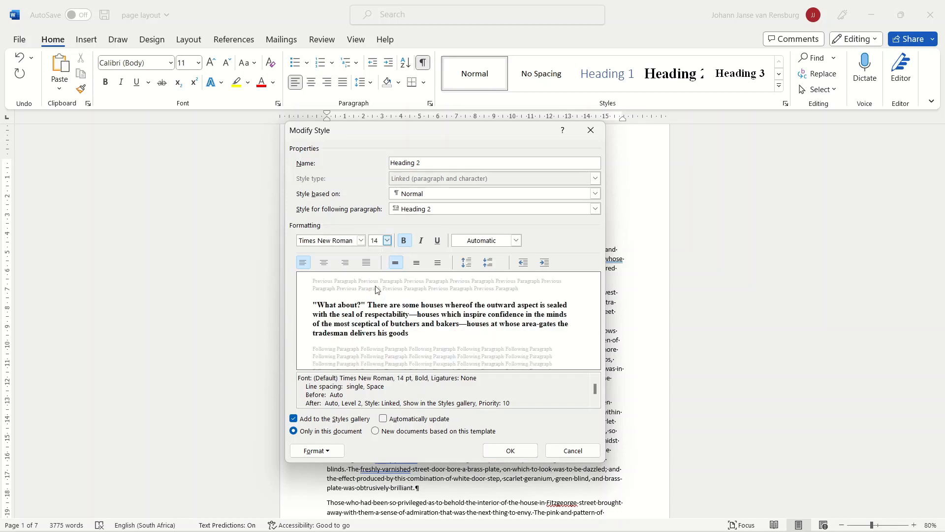
click(437, 241)
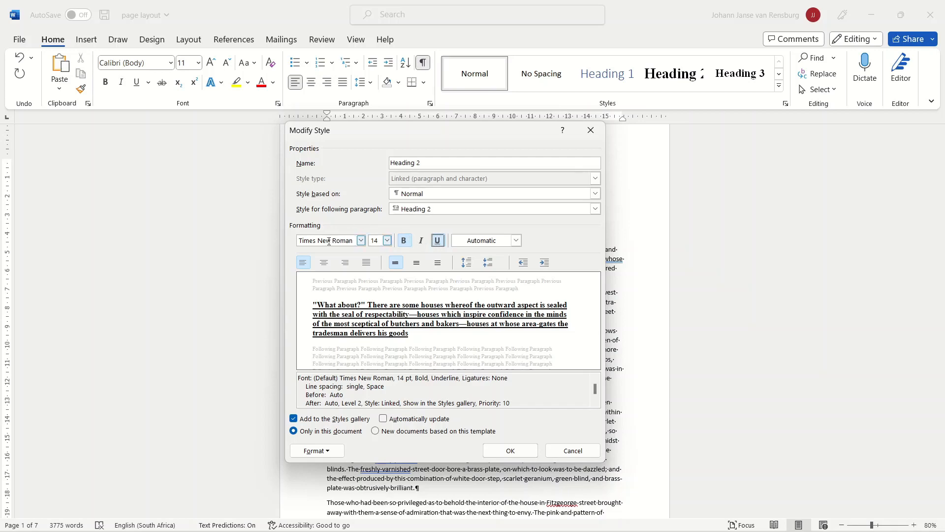
click(518, 448)
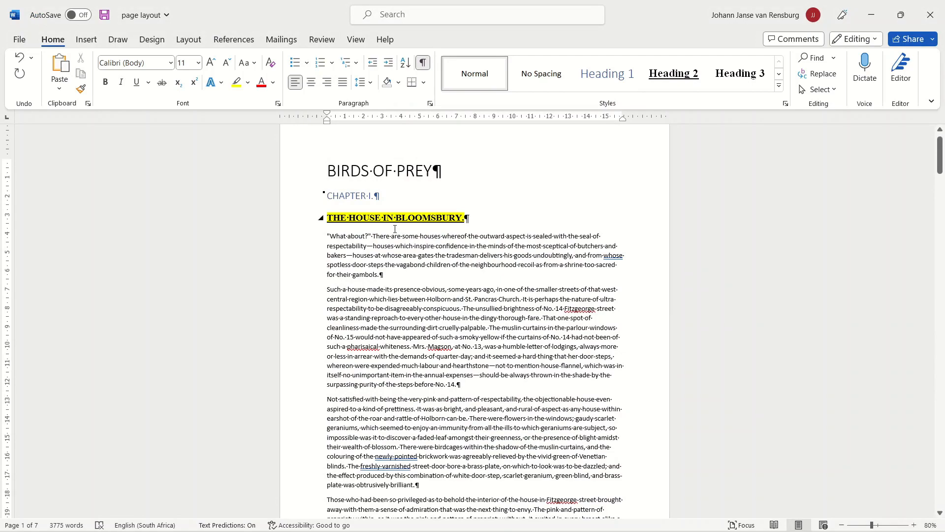
scroll(373, 215, down, 10)
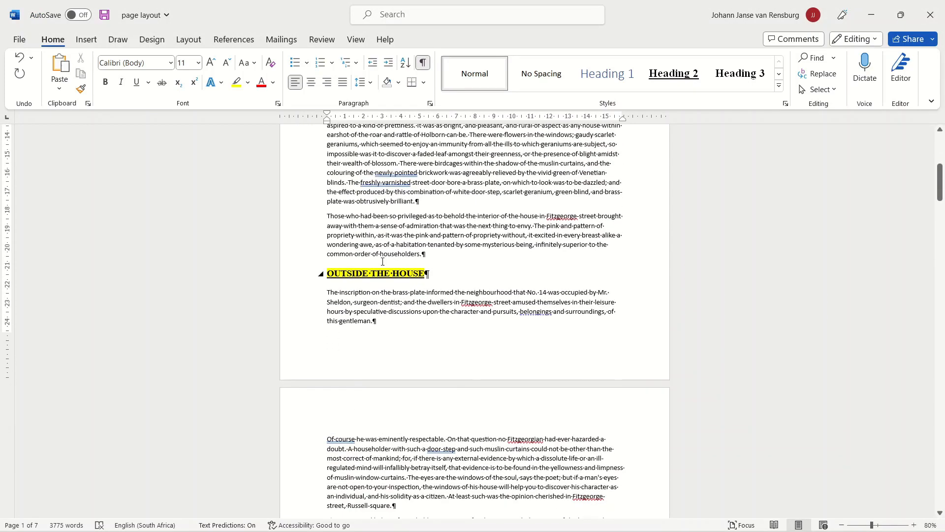
scroll(411, 266, up, 11)
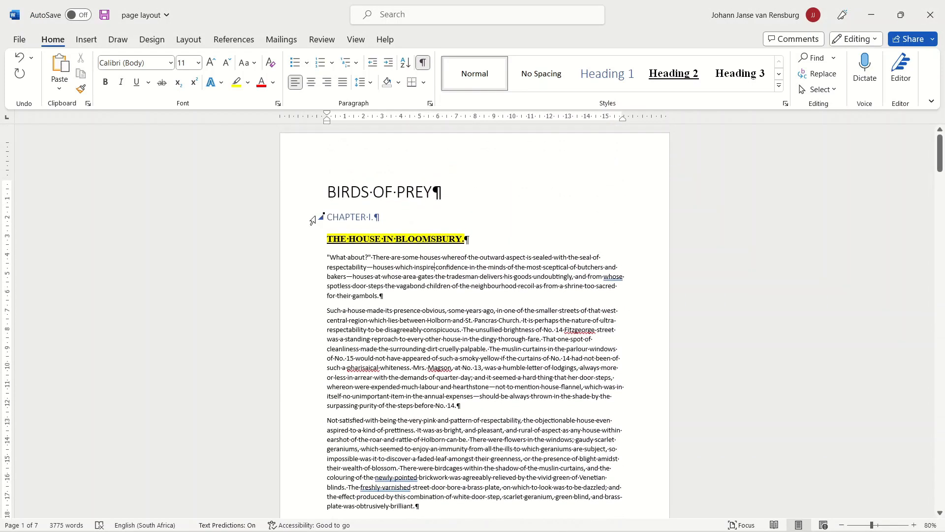
Modify the Heading 1 style to Automatic font colour, 18 pt and bold.
click(605, 76)
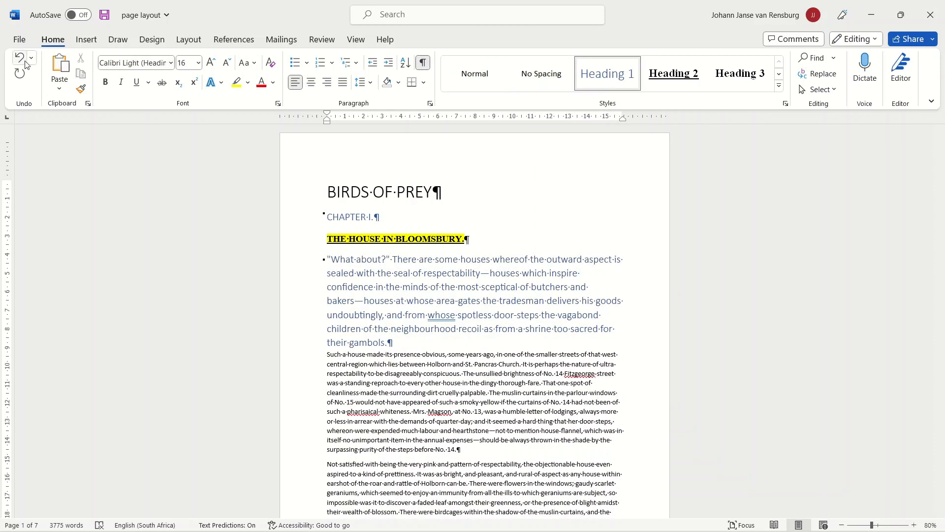
click(22, 61)
right_click(613, 69)
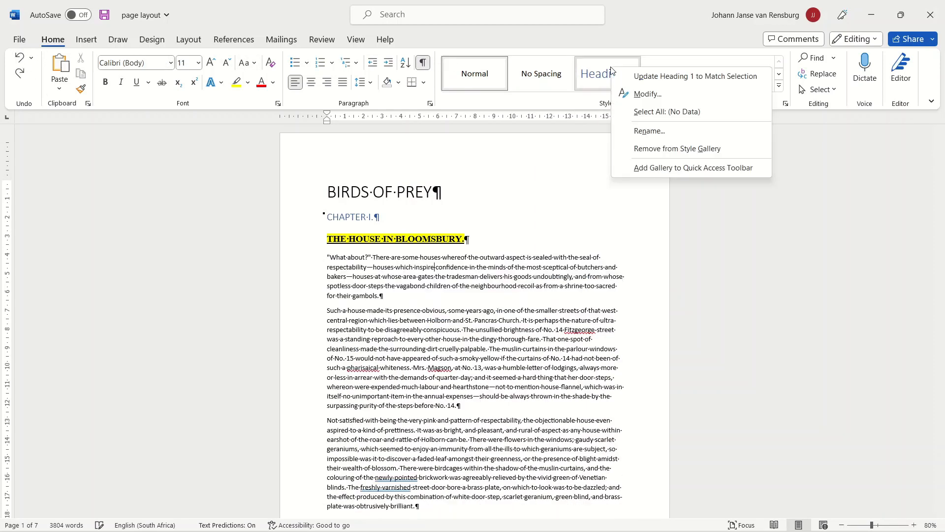
click(657, 95)
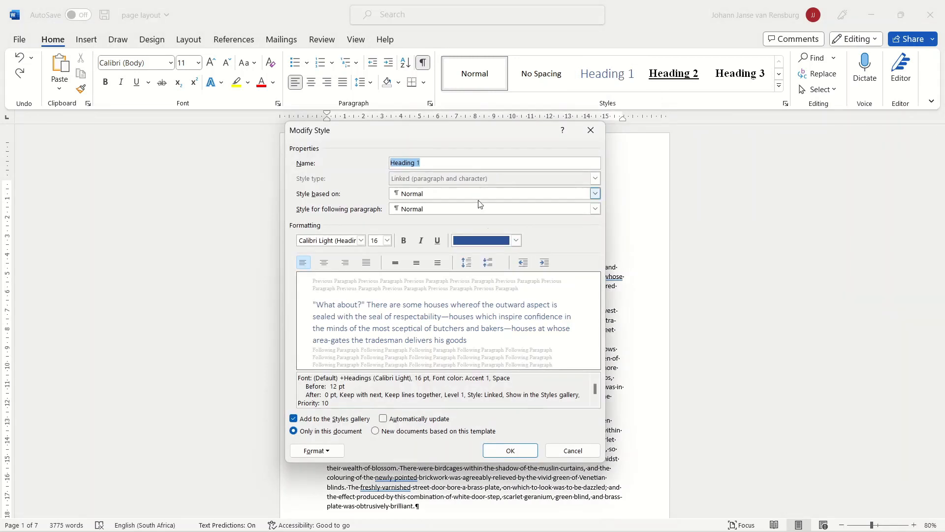
click(516, 240)
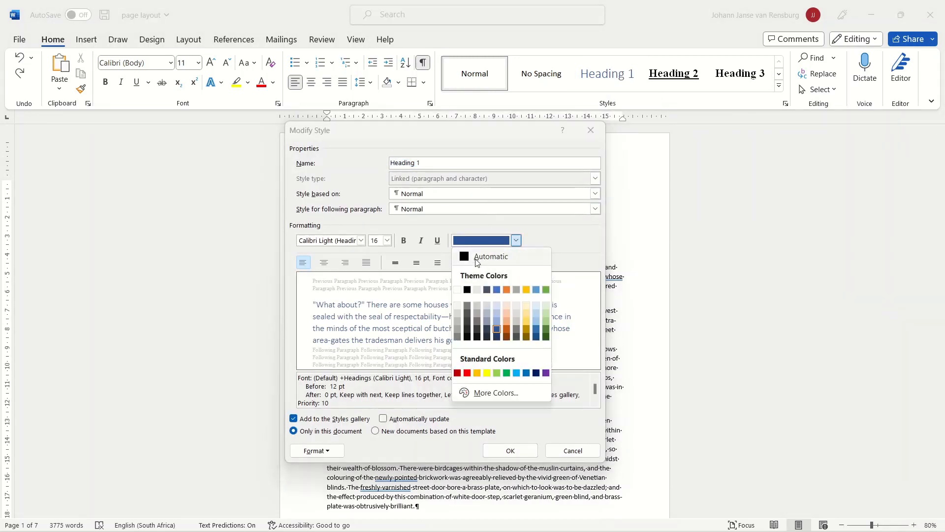
click(477, 258)
click(386, 240)
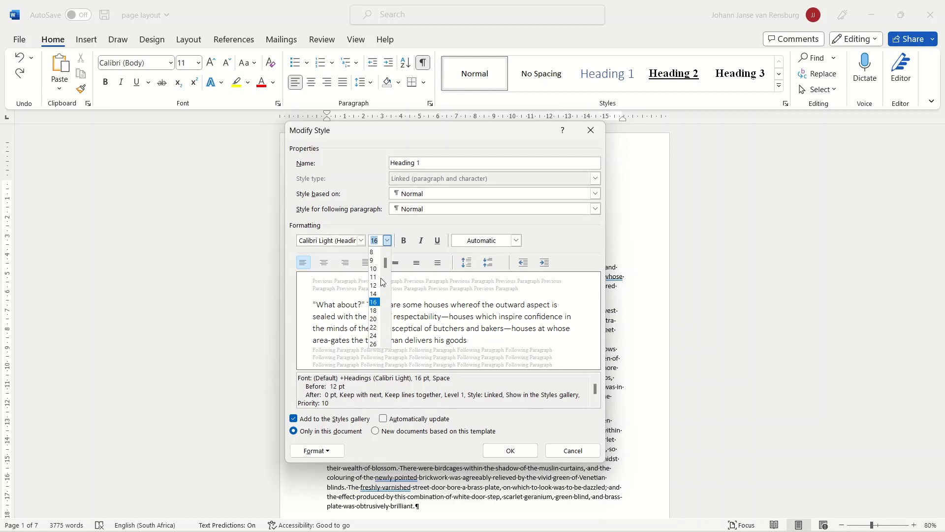
click(374, 310)
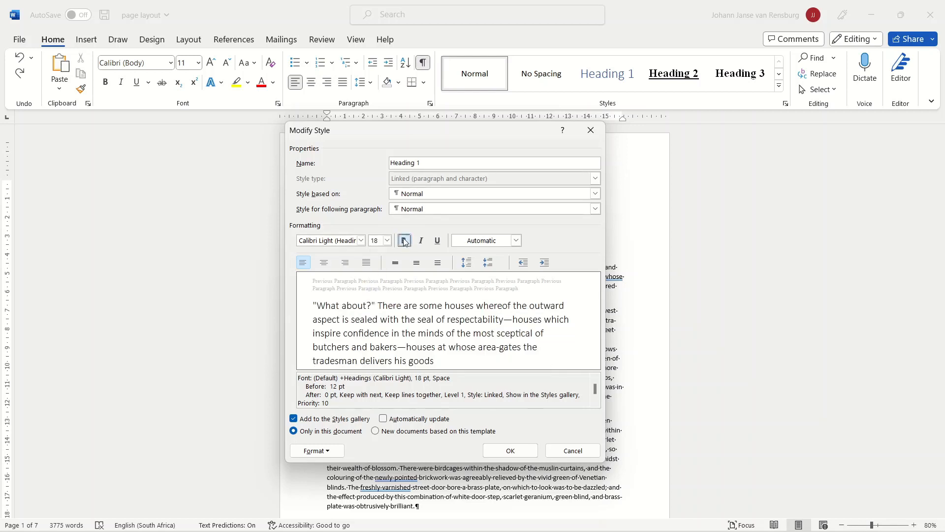
click(405, 241)
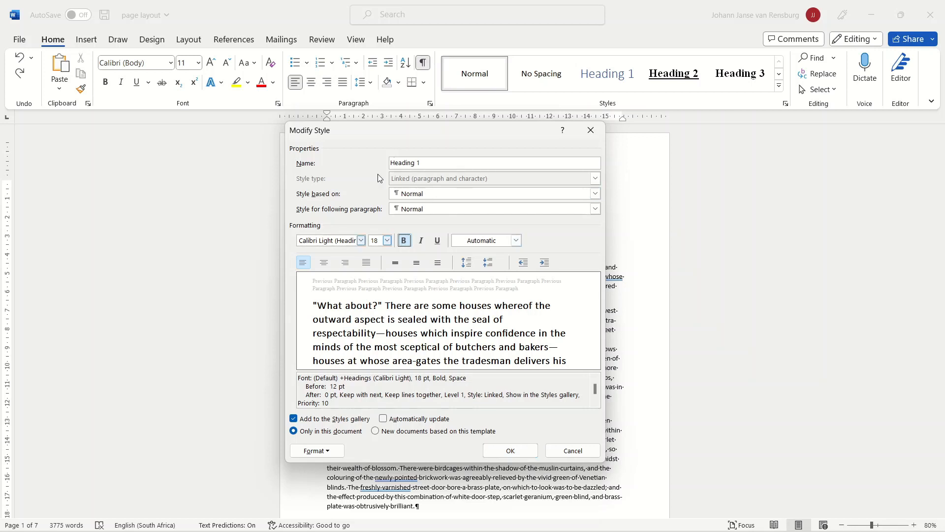
click(510, 451)
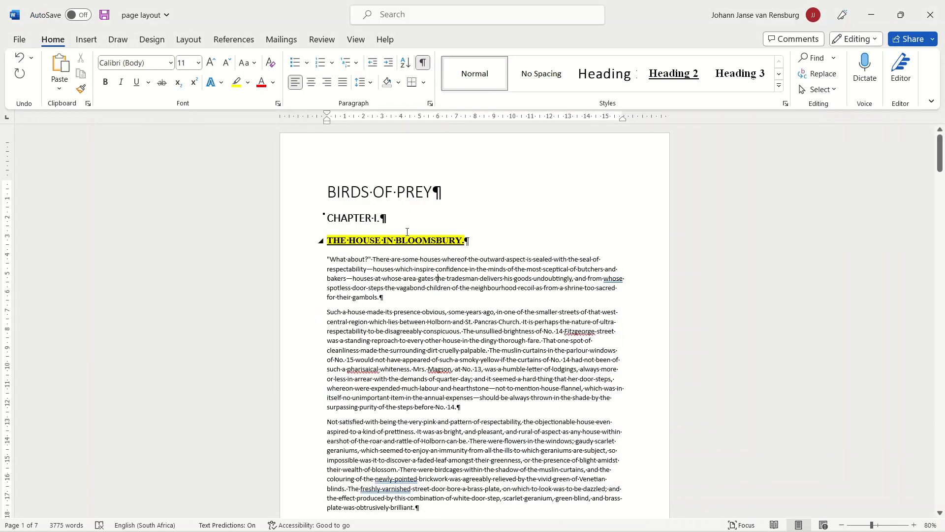
Insert a page break before the title "BIRDS OF PREY" to create a blank first page.
click(473, 191)
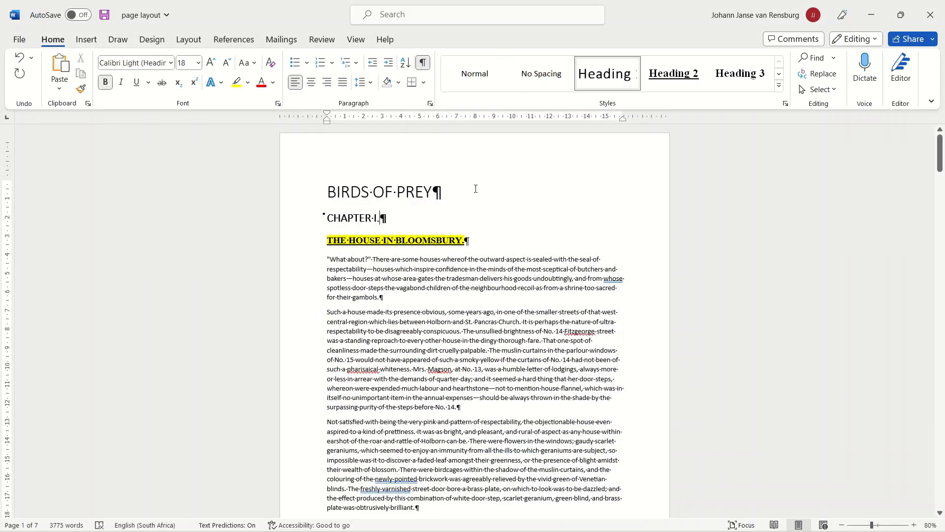
click(397, 222)
click(388, 240)
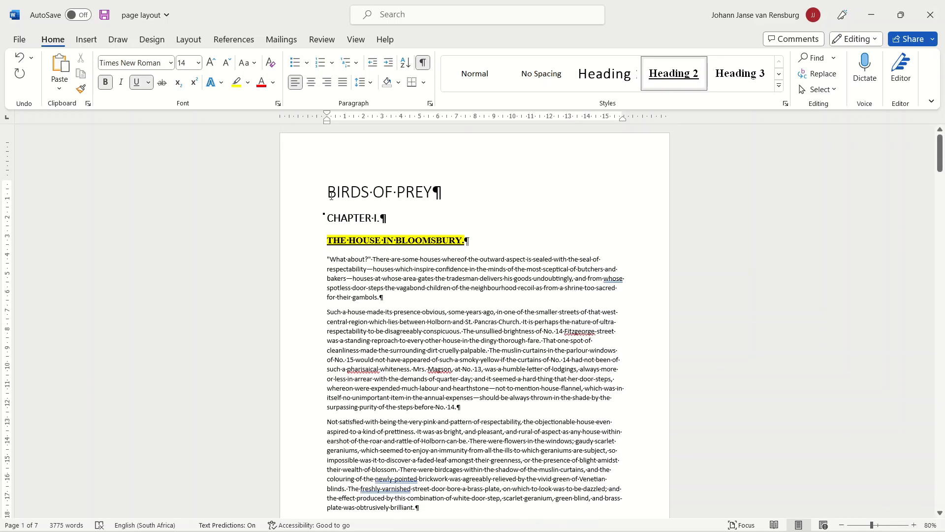
click(326, 195)
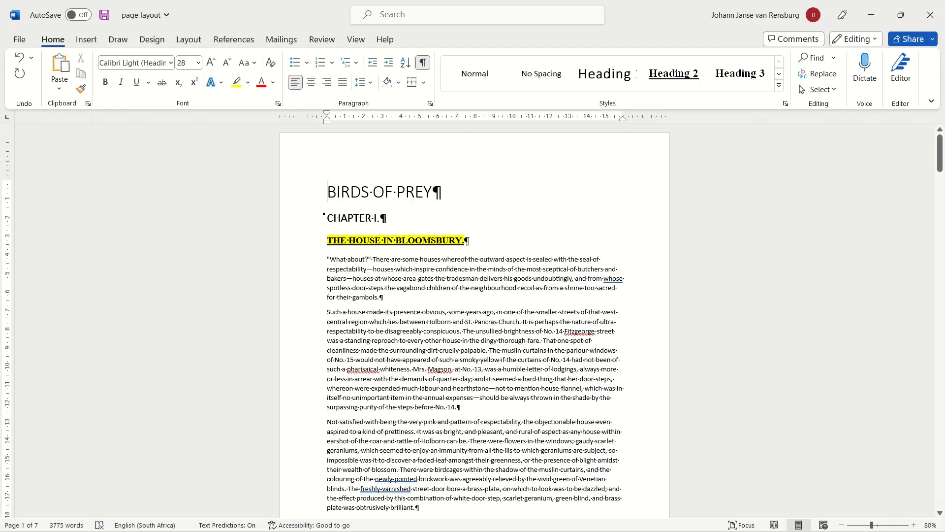
key(Return)
key(BackSpace)
key(ctrl+Return)
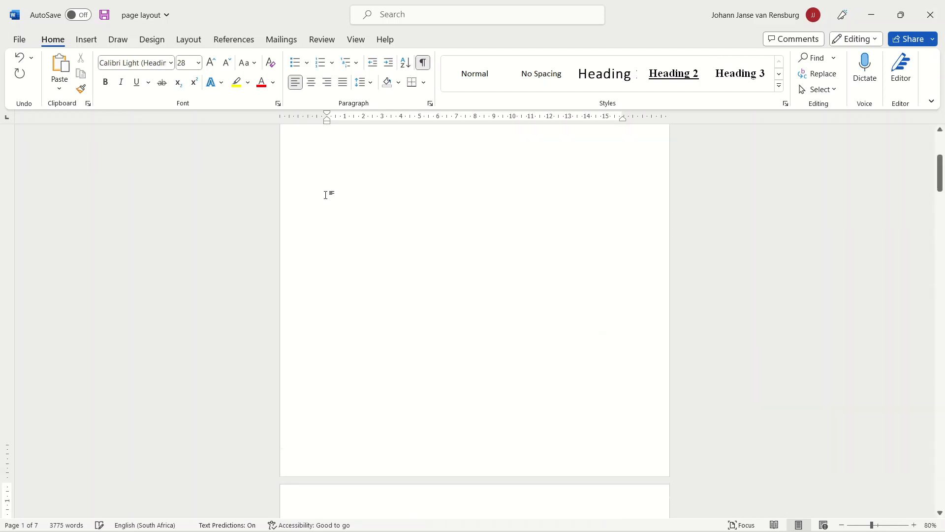
Show the Navigation pane, browse the Chapter I and Chapter II headings through it, and return to the blank first page.
click(356, 40)
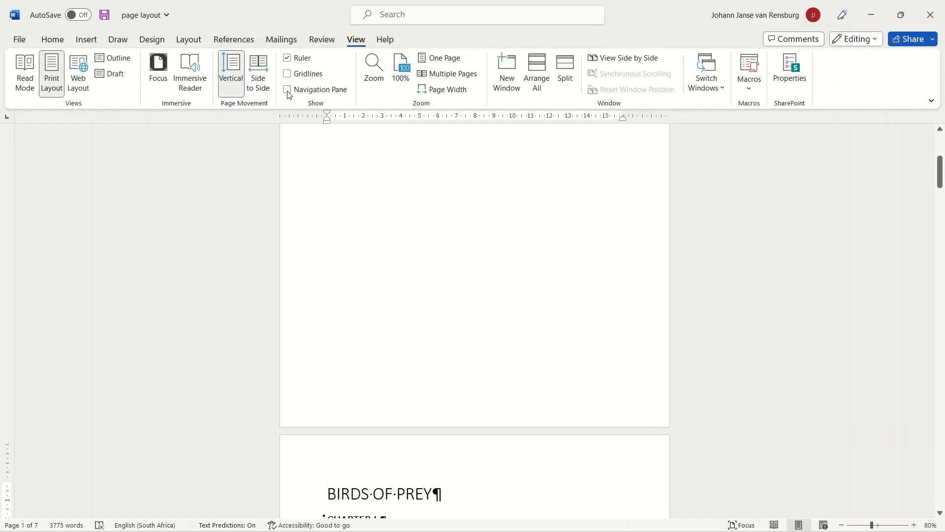
click(288, 90)
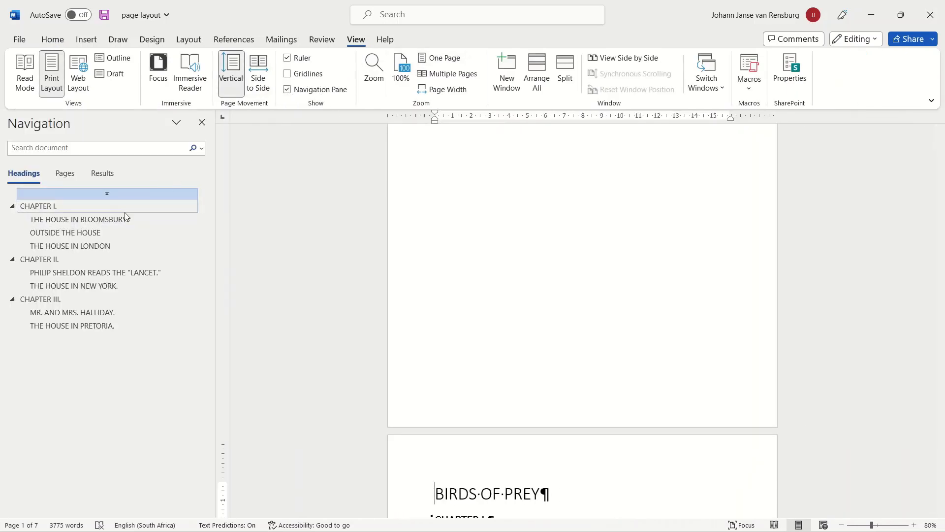
click(102, 222)
click(87, 232)
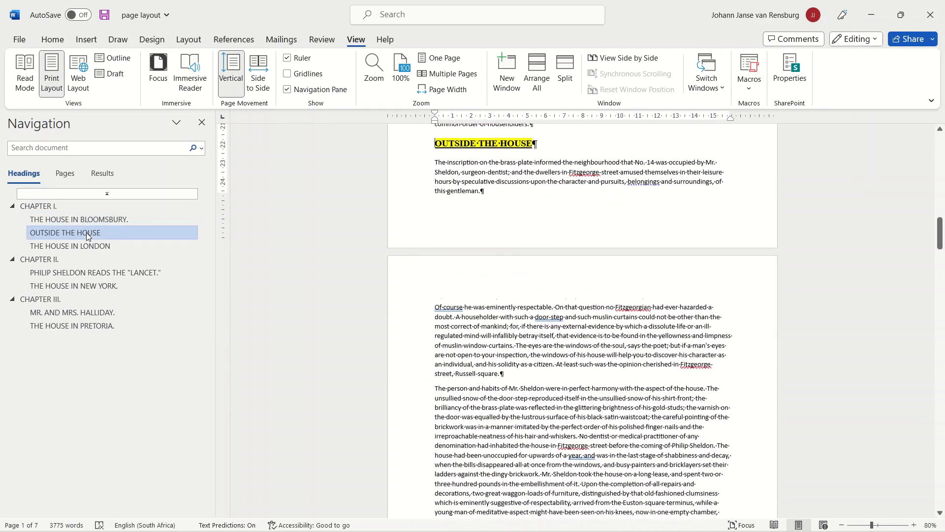
click(78, 246)
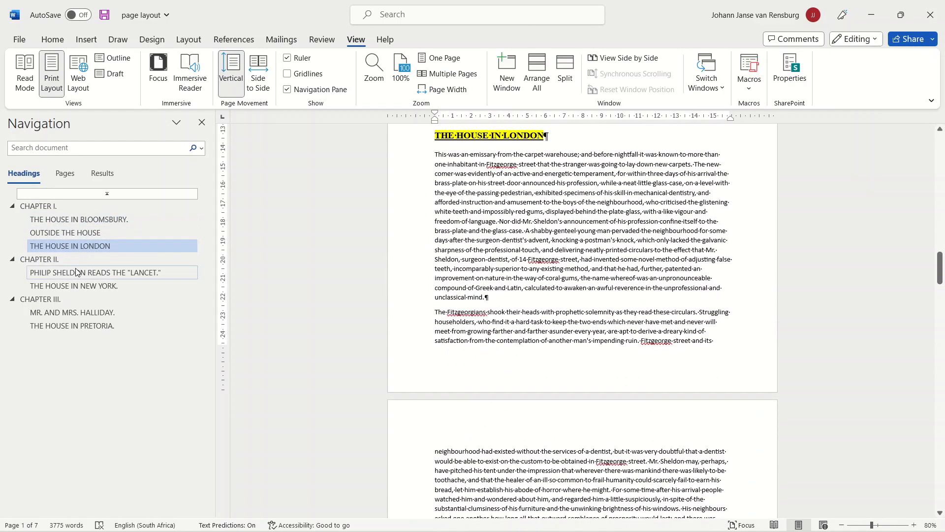
click(61, 209)
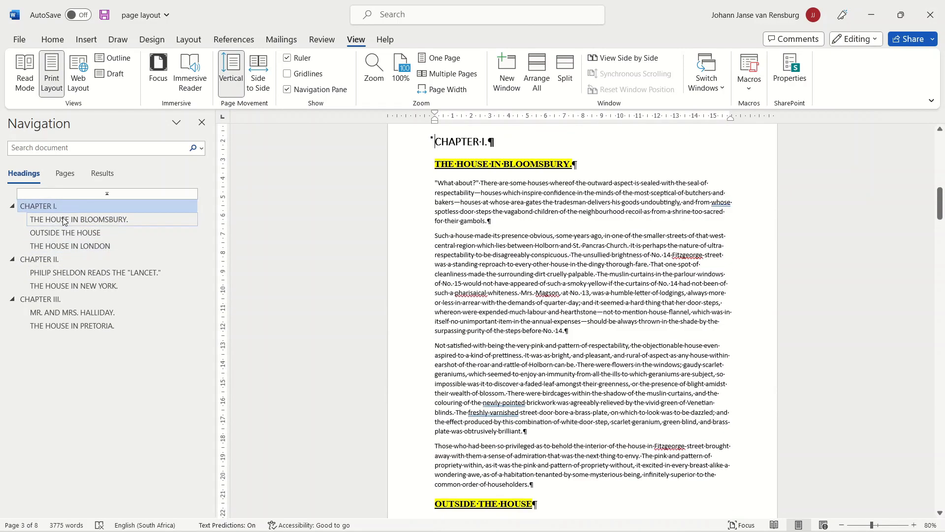
click(63, 221)
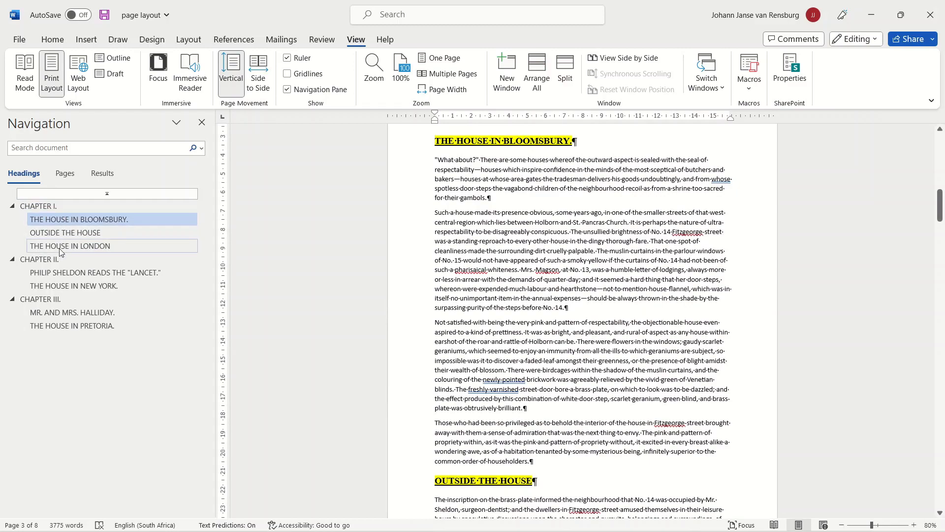
click(63, 274)
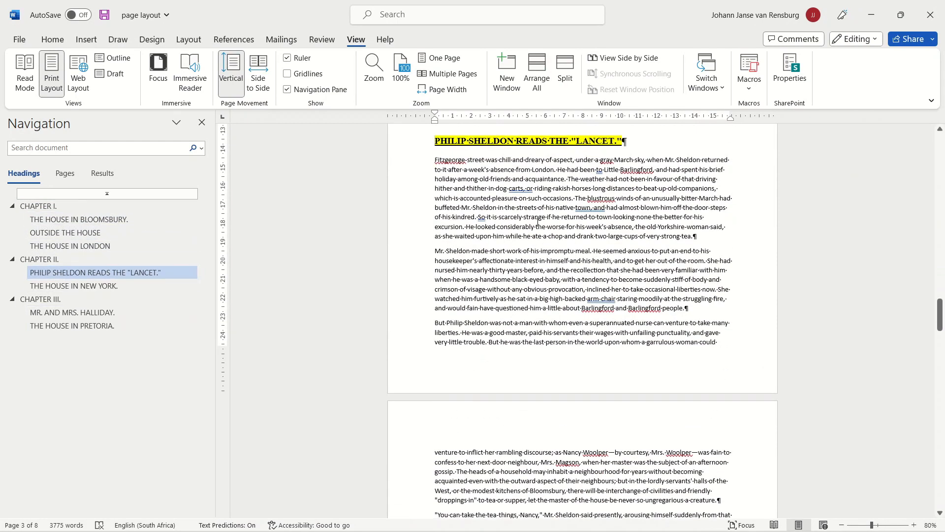
scroll(568, 250, up, 6)
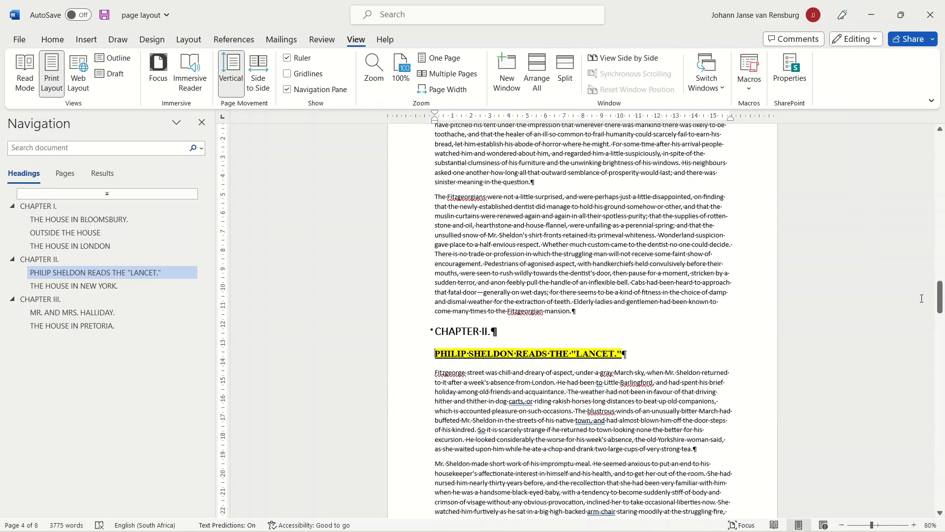
drag(939, 307, 940, 148)
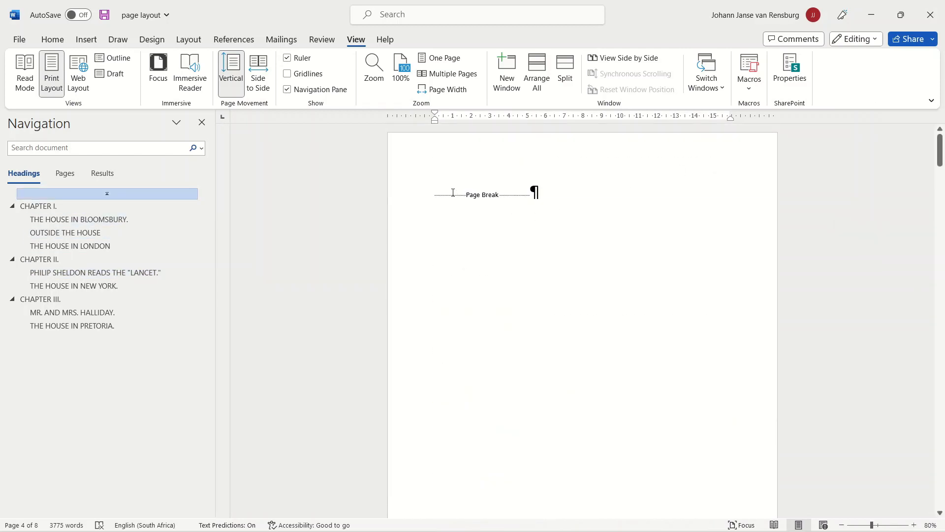
Insert a table of contents in the Automatic Table 1 format above the page break on the blank first page.
click(239, 39)
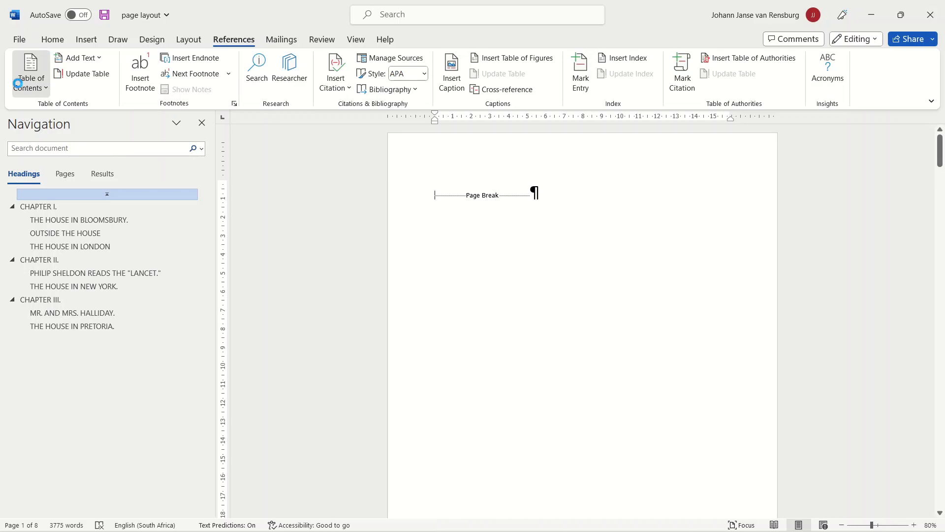
click(18, 87)
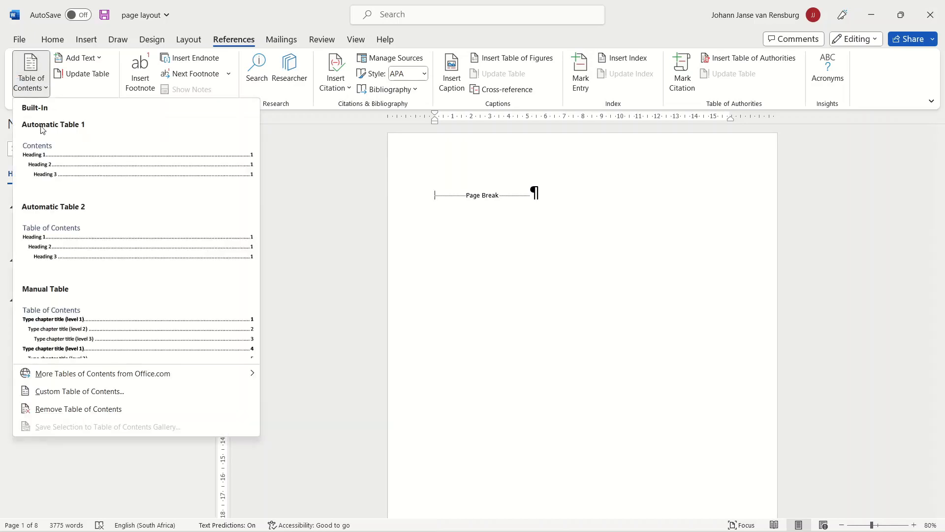
click(83, 169)
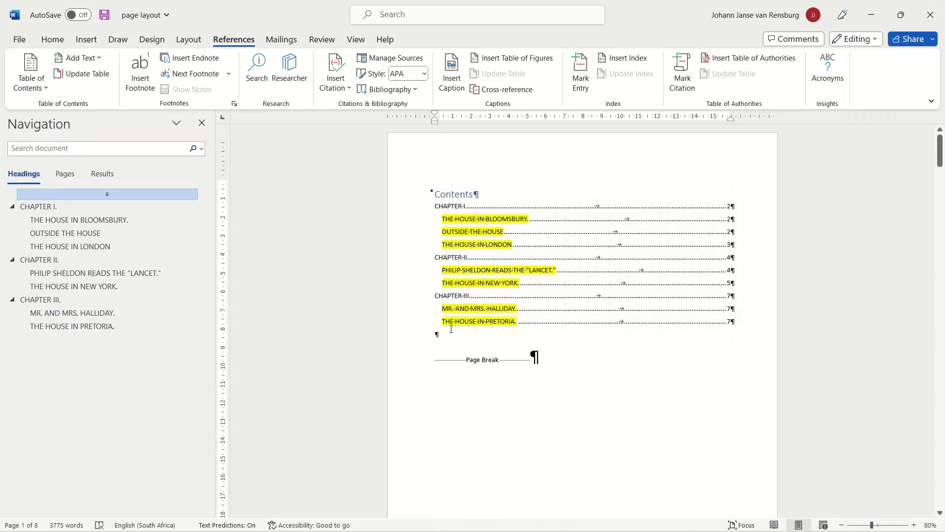
Show the Styles pane with the cursor in the heading "THE HOUSE IN BLOOMSBURY." and set the pane to list All styles.
scroll(576, 323, down, 3)
scroll(576, 323, down, 7)
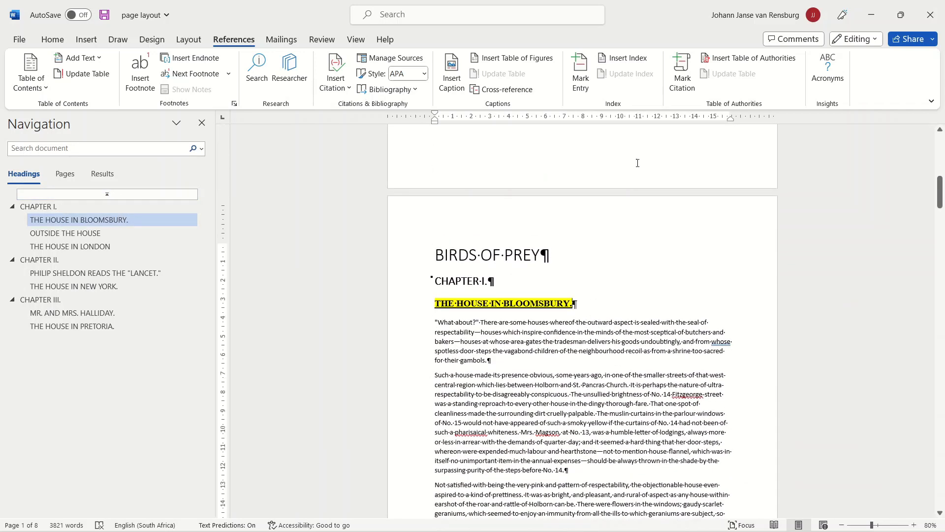
click(52, 40)
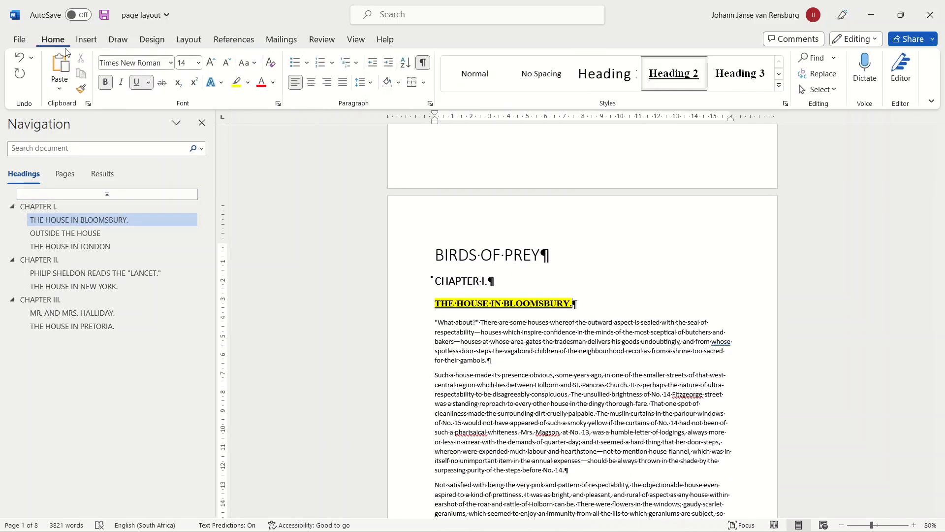
click(787, 104)
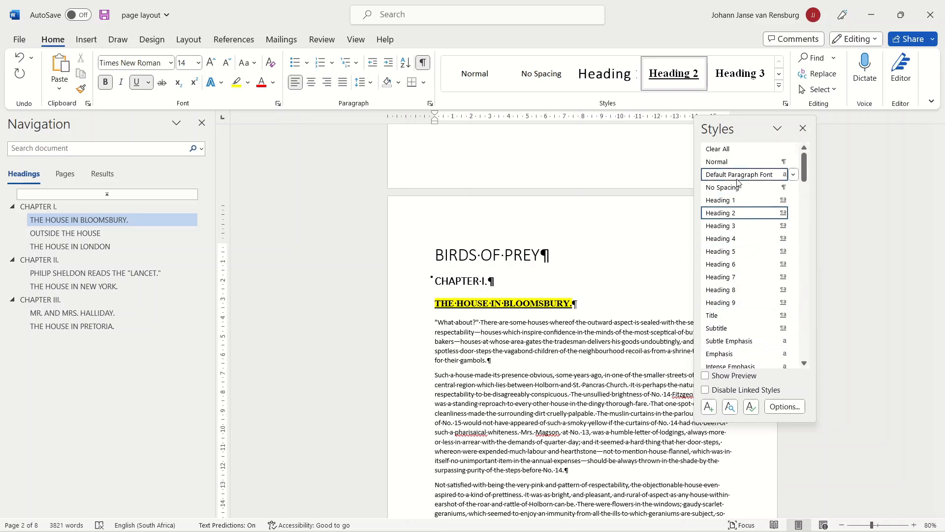
click(785, 406)
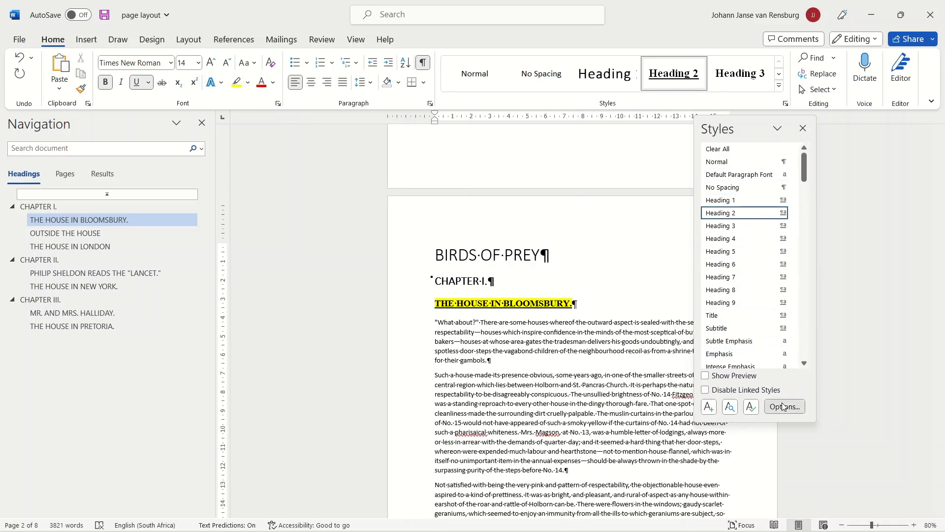
click(487, 200)
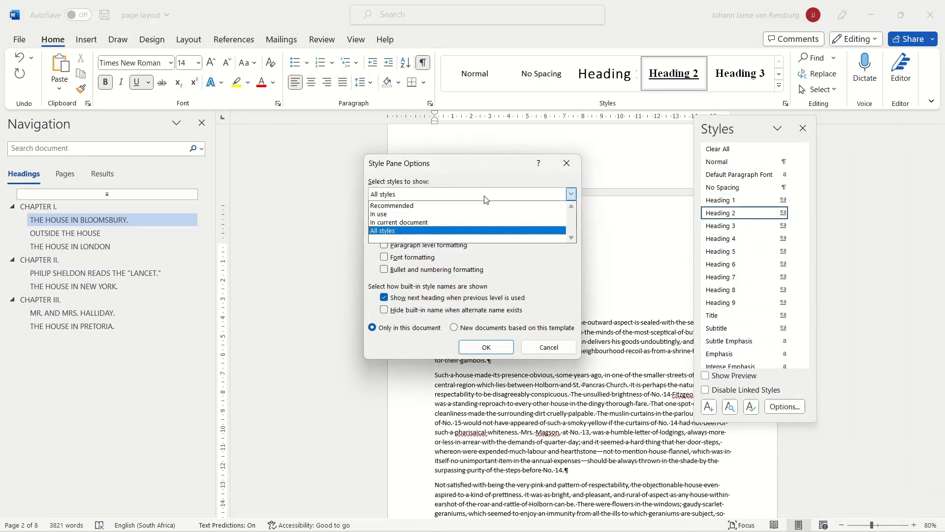
click(435, 206)
click(410, 196)
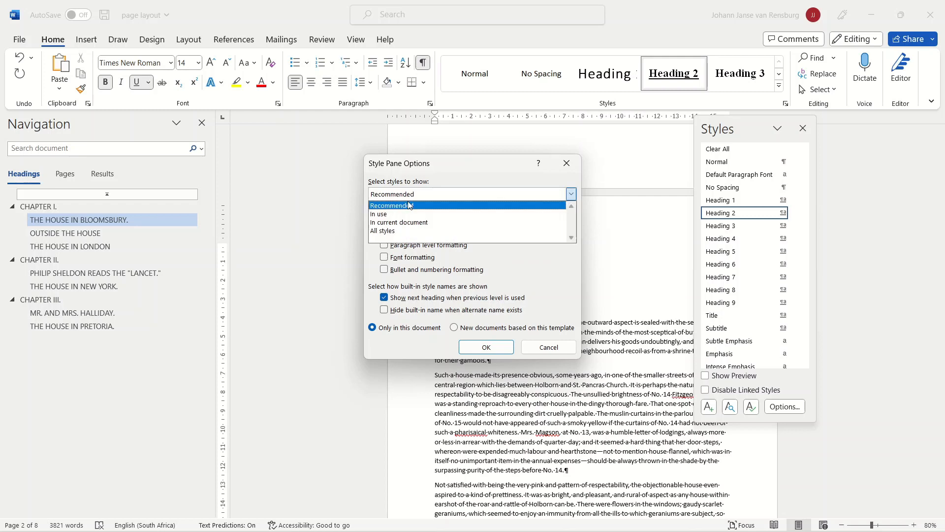
click(402, 231)
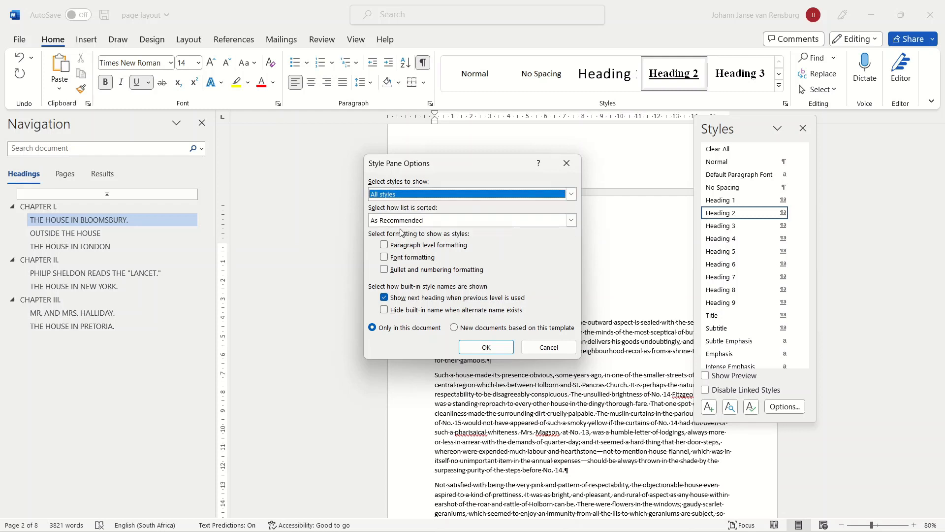
click(485, 348)
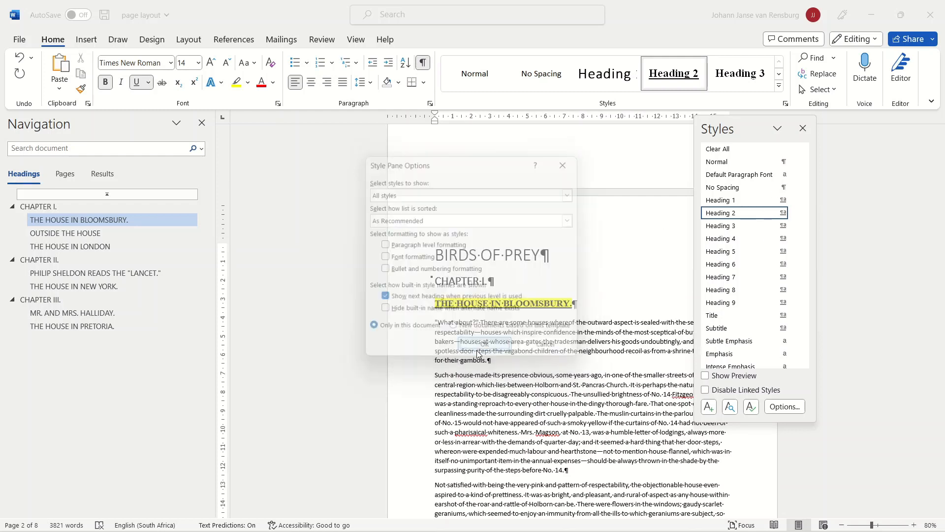
Start a new paragraph style based on Heading 3 and name it "New Heading 3".
click(709, 407)
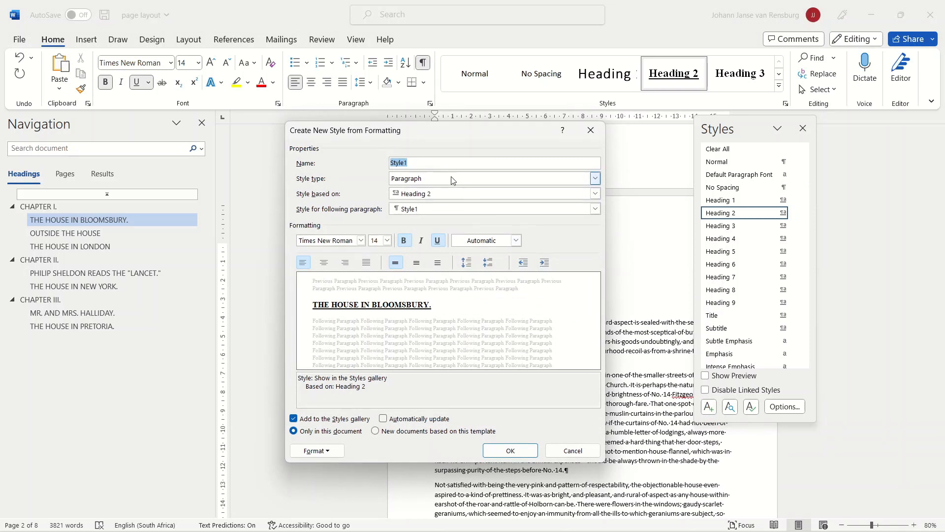
click(445, 193)
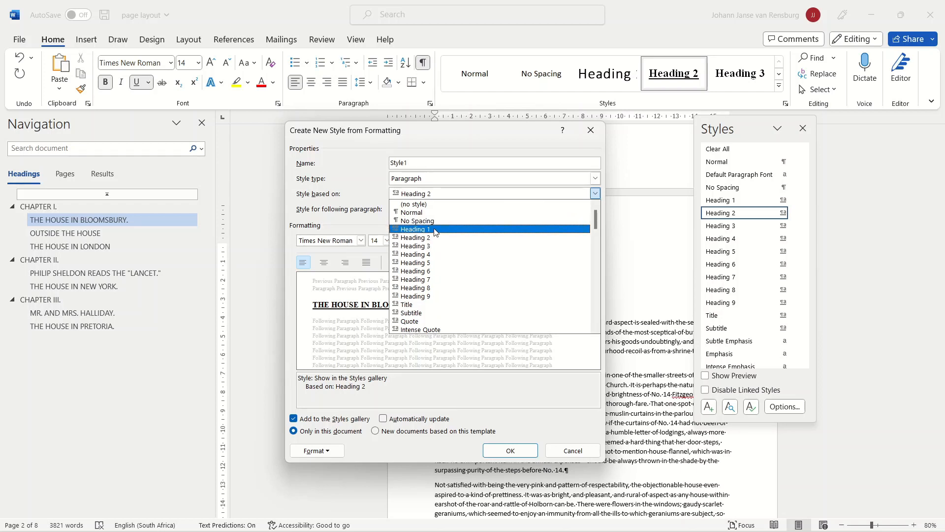
click(430, 246)
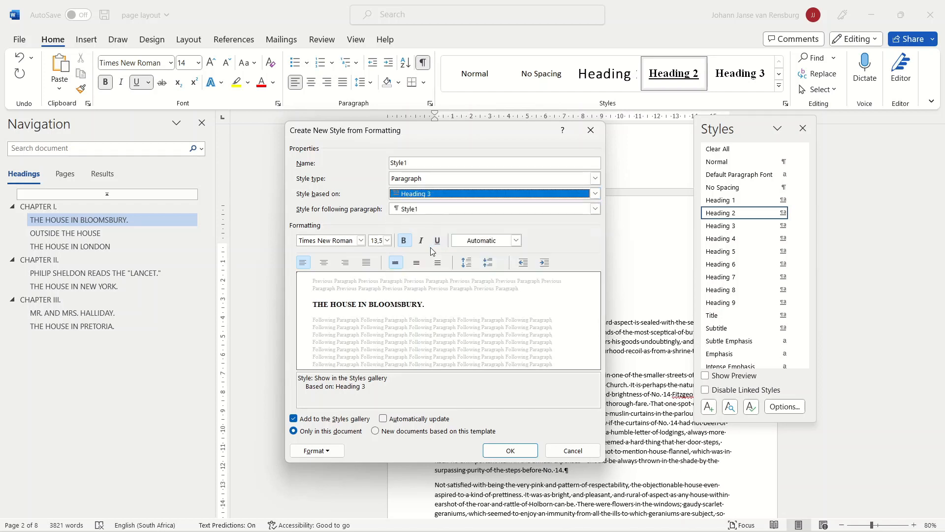
click(416, 163)
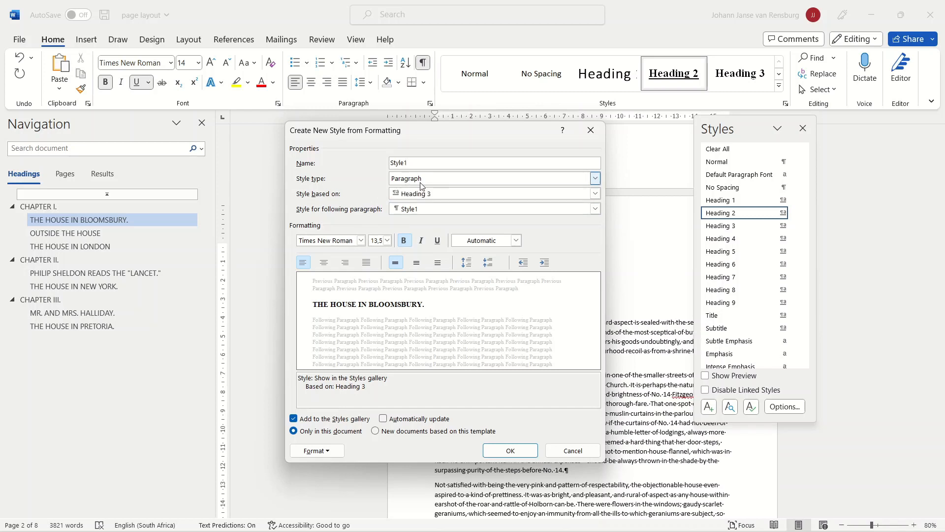
key(BackSpace)
key(BackSpace)
key(BackSpace)
text(n)
key(BackSpace)
key(BackSpace)
key(Caps_Lock)
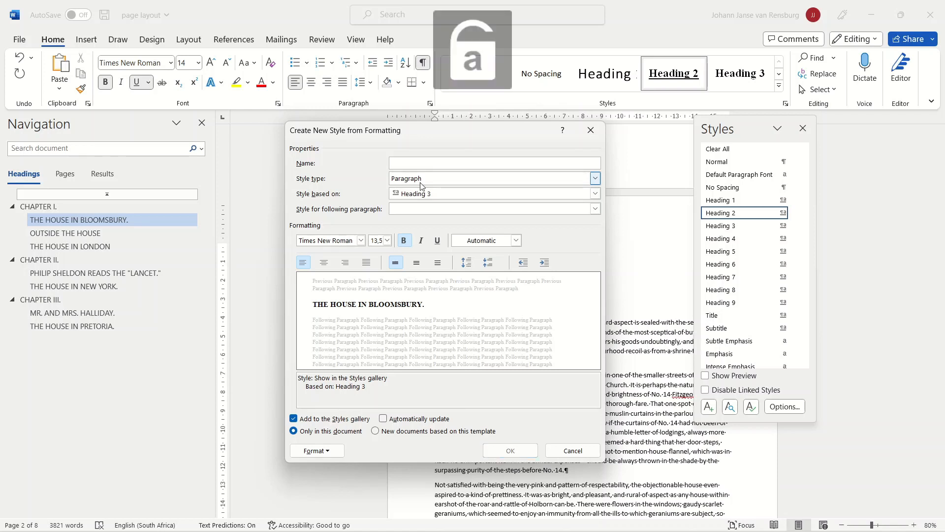
text(New Heading 3)
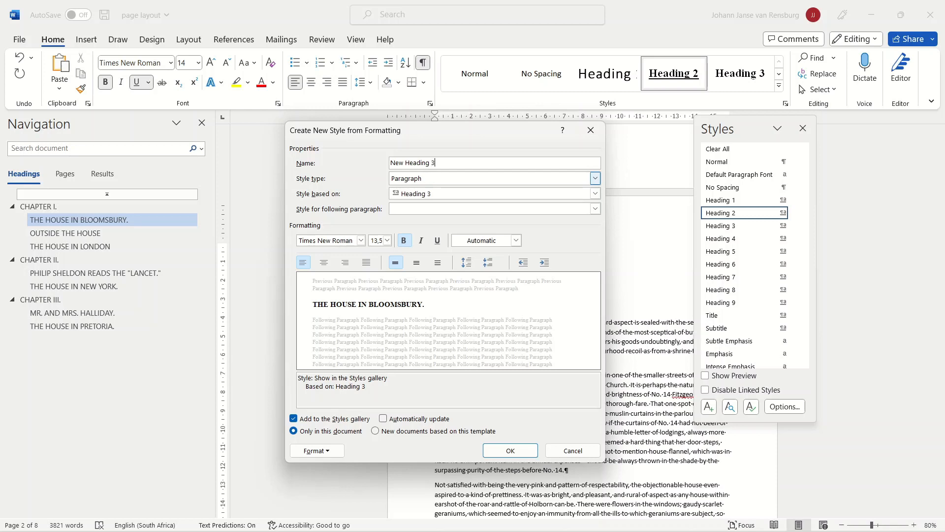
Format the New Heading 3 style as 14 pt italic and create it.
click(388, 240)
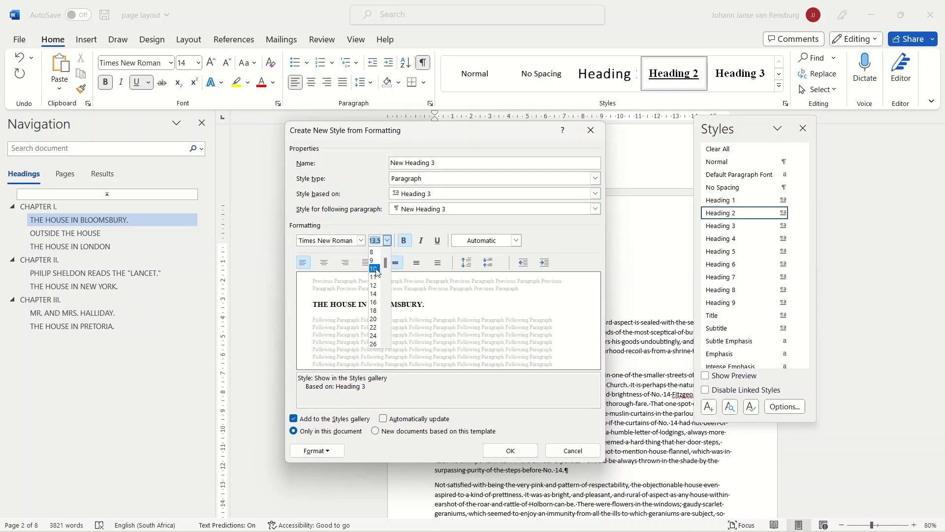
click(376, 270)
click(388, 240)
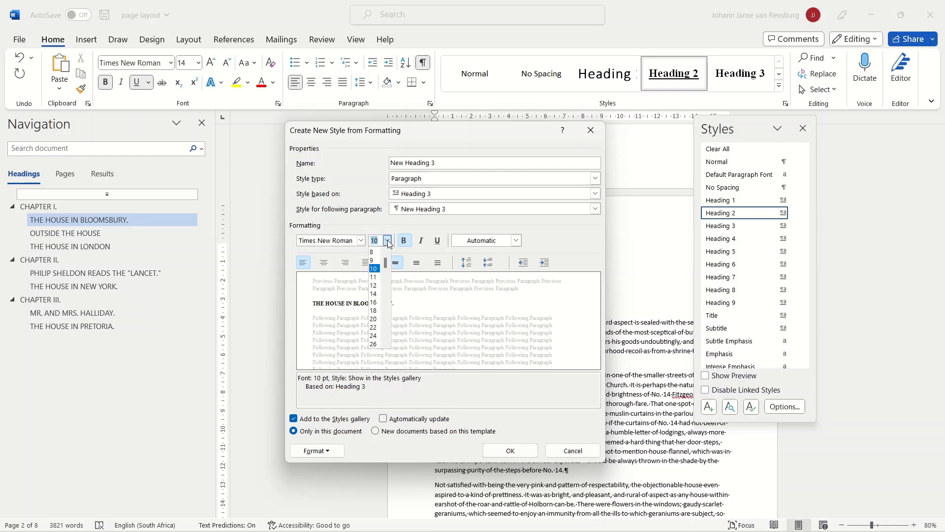
click(374, 294)
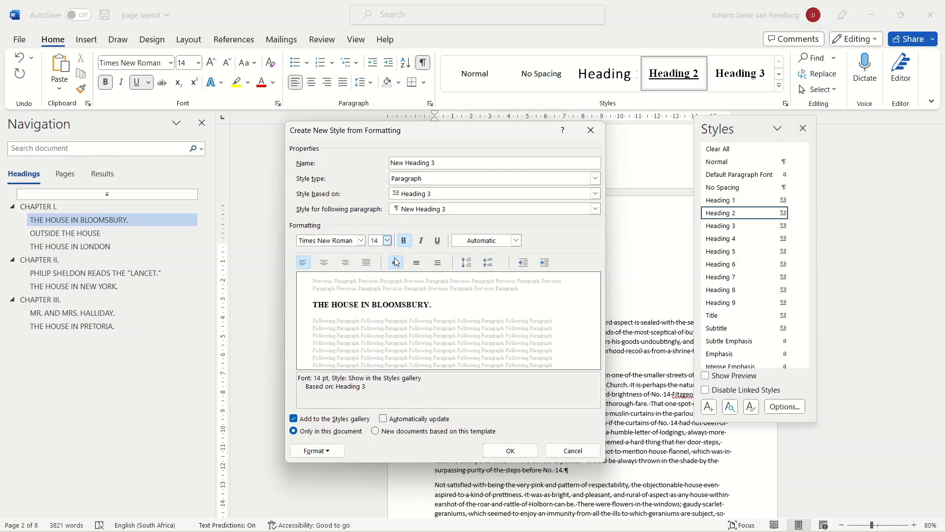
click(422, 241)
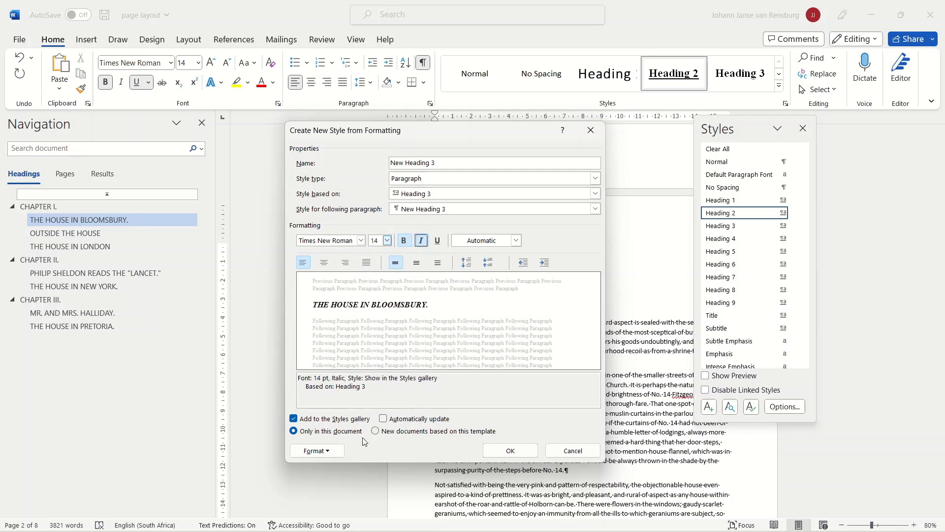
click(510, 451)
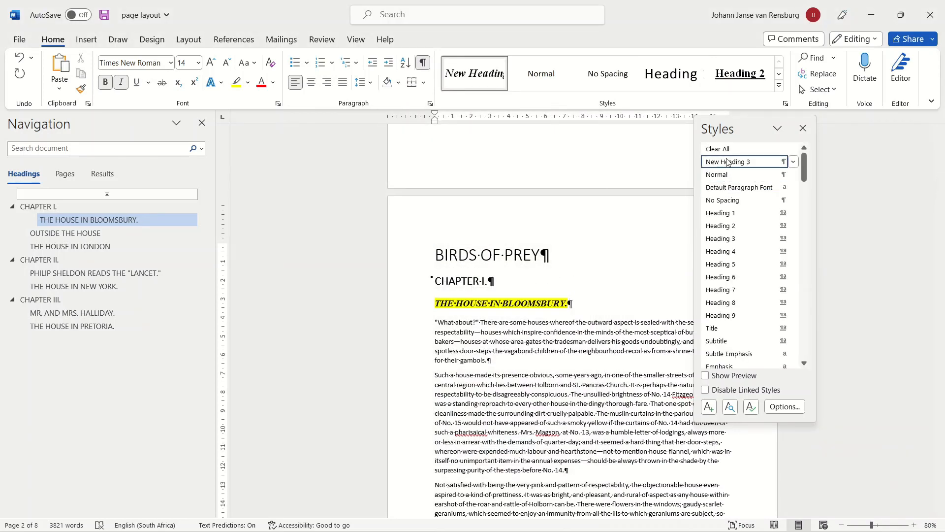
Reapply the Heading 2 style to "THE HOUSE IN BLOOMSBURY." under Chapter I.
scroll(515, 331, down, 10)
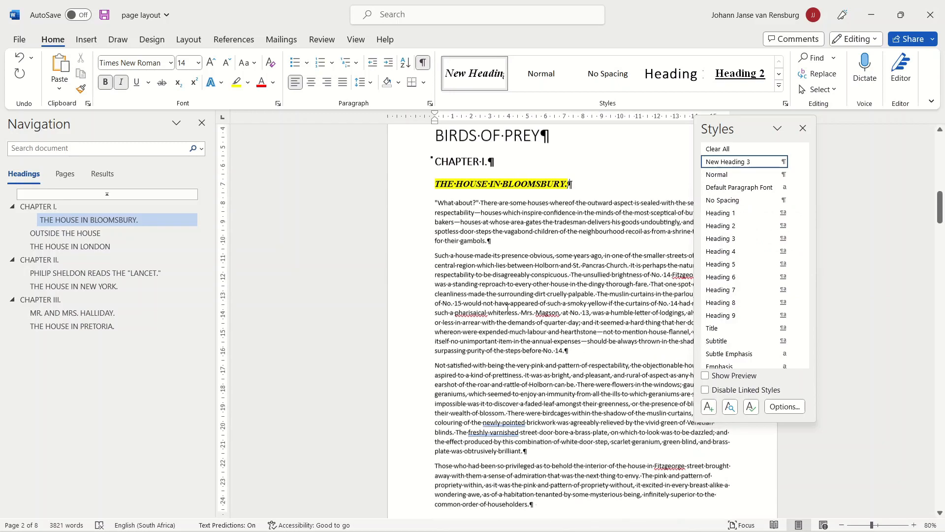
scroll(516, 330, up, 6)
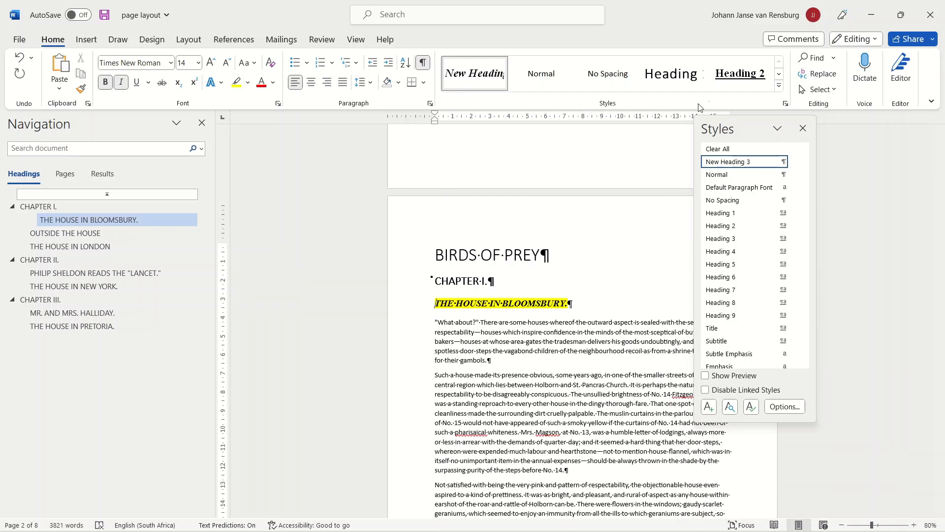
click(736, 82)
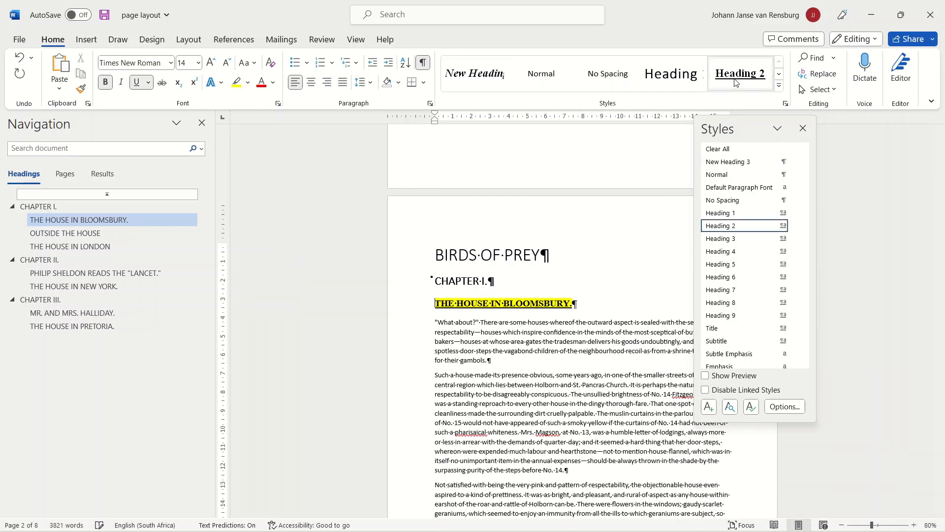
Add a new paragraph with the sample text "jhcjhcjhjhjchc" before the paragraph starting "Such a house made its presence obvious".
click(504, 345)
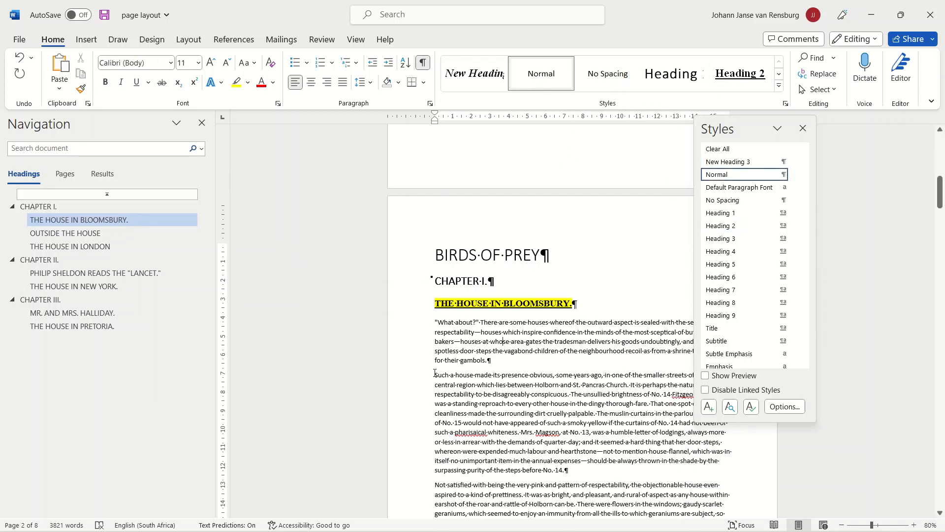
key(Return)
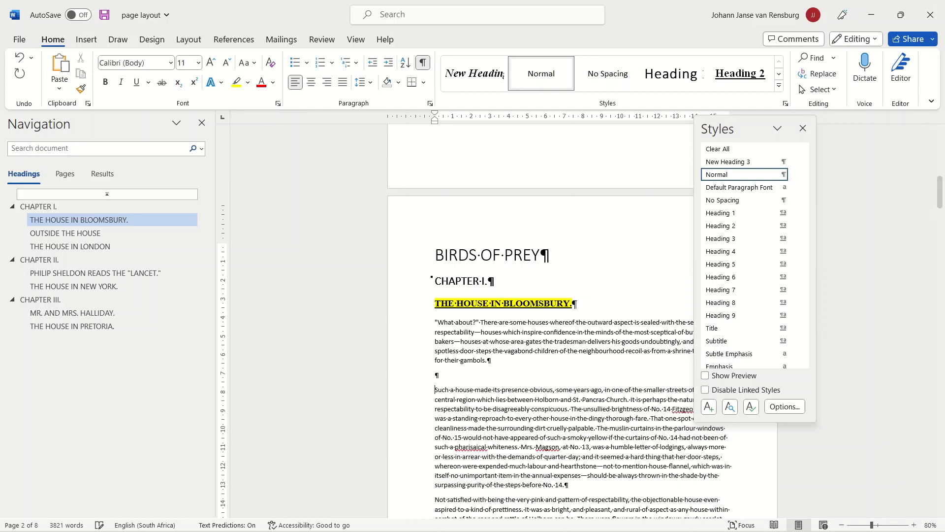
text(jhcjhcjhjhjchc)
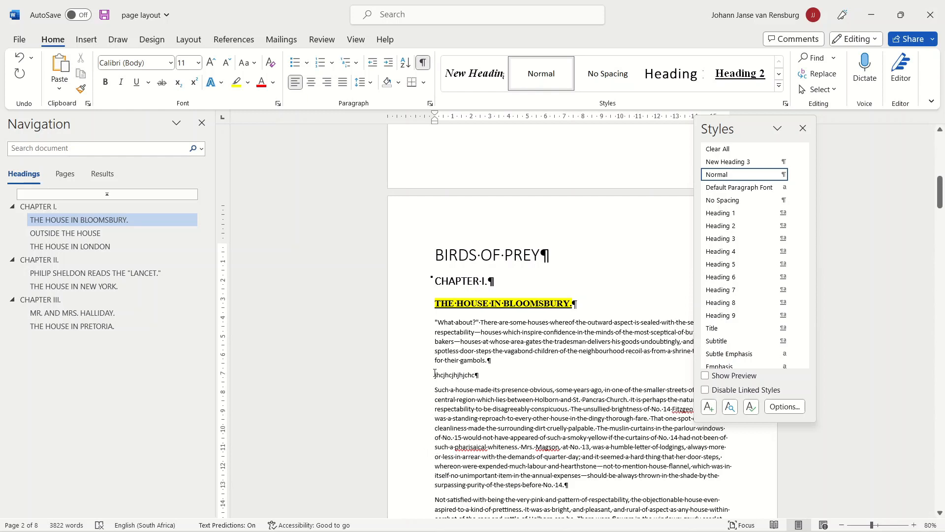
Apply the New Heading 3 style to the sample line "jhcjhcjhjhjchc".
drag(434, 373, 480, 376)
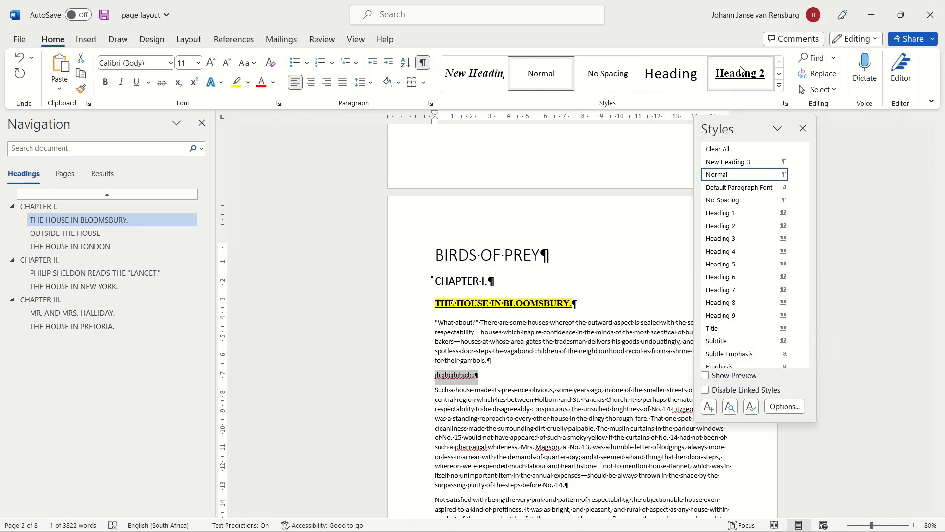
click(780, 73)
click(779, 73)
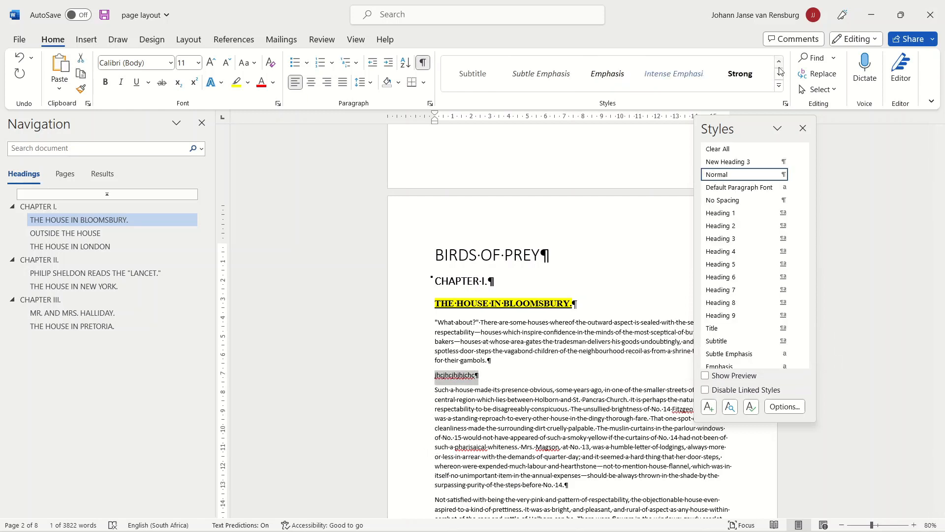
click(780, 61)
click(779, 61)
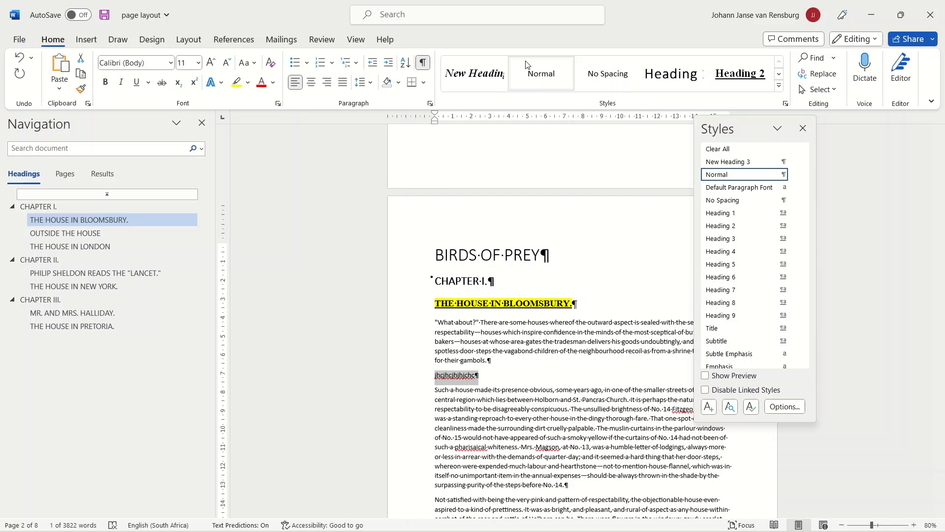
click(474, 72)
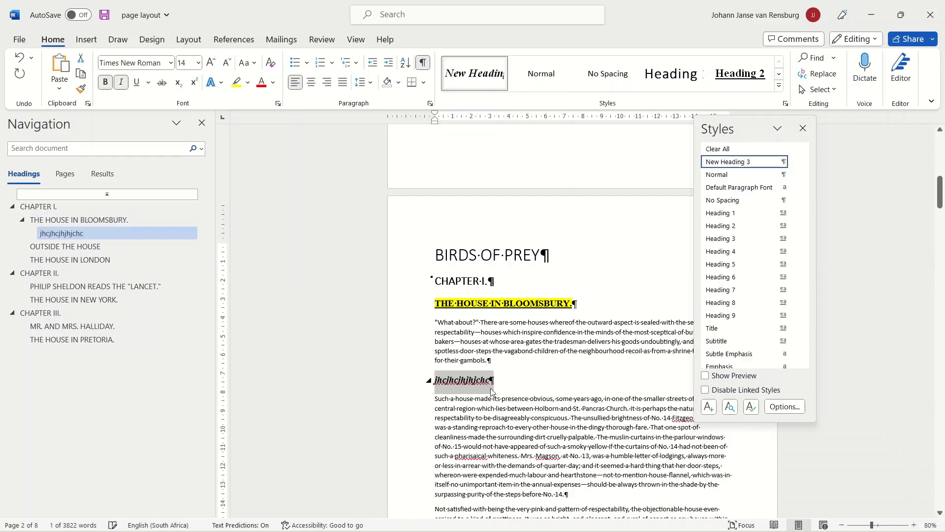